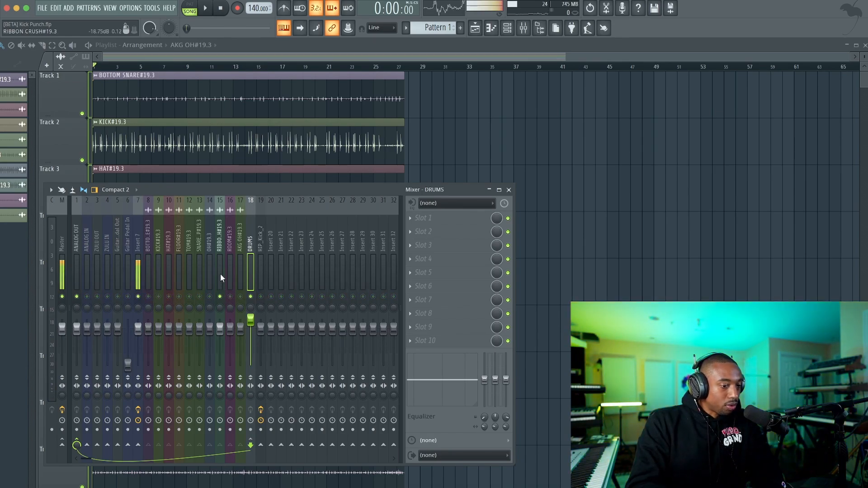
# Step: Play back the drums, select the RIBBON CRUSH mixer track and unmute the KICK track alongside it
pyautogui.press('space')
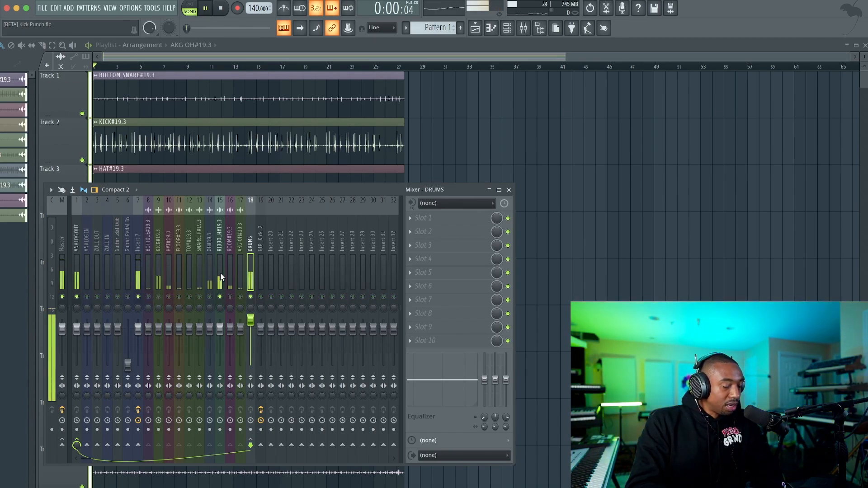
pyautogui.click(220, 328)
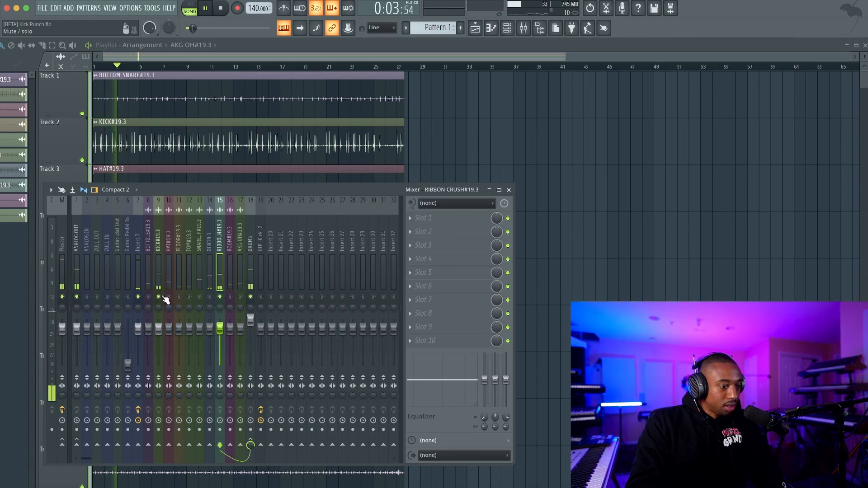
pyautogui.press('space')
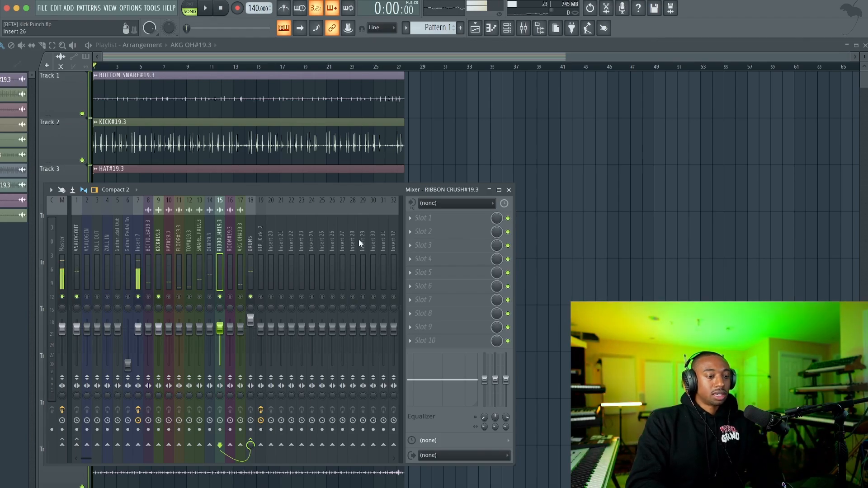
# Step: Load FabFilter Pro-Q 3 into the first effect slot of the RIBBON CRUSH track
pyautogui.press('space')
pyautogui.click(430, 220)
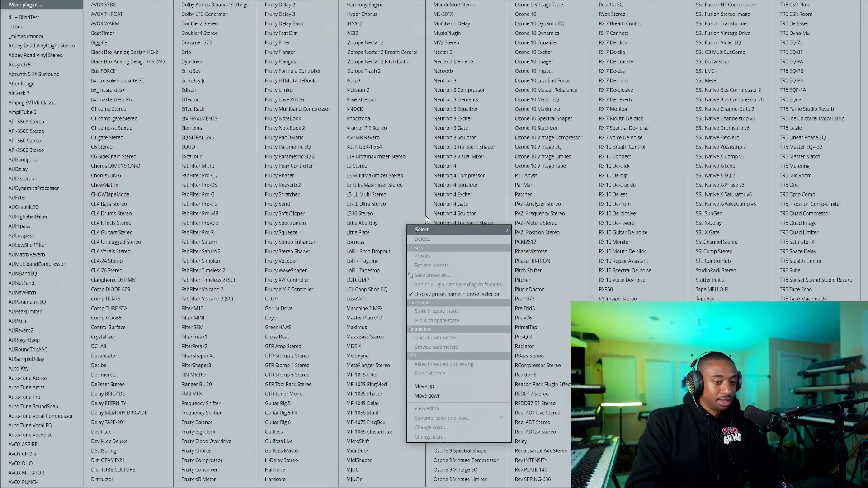
pyautogui.click(231, 219)
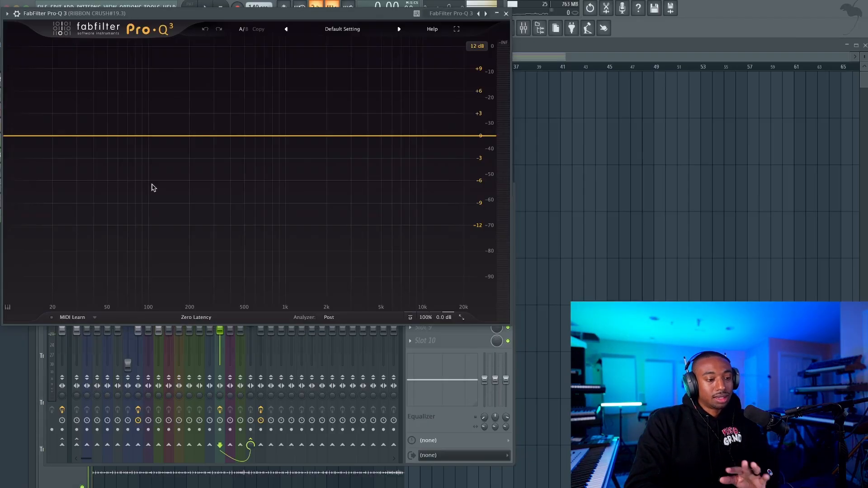
# Step: Add an EQ band at about 50 Hz, boost it slightly, adjust its width and close the equalizer
pyautogui.click(110, 136)
pyautogui.moveTo(110, 136); pyautogui.dragTo(115, 118)
pyautogui.scroll(2, 119, 130)
pyautogui.click(506, 13)
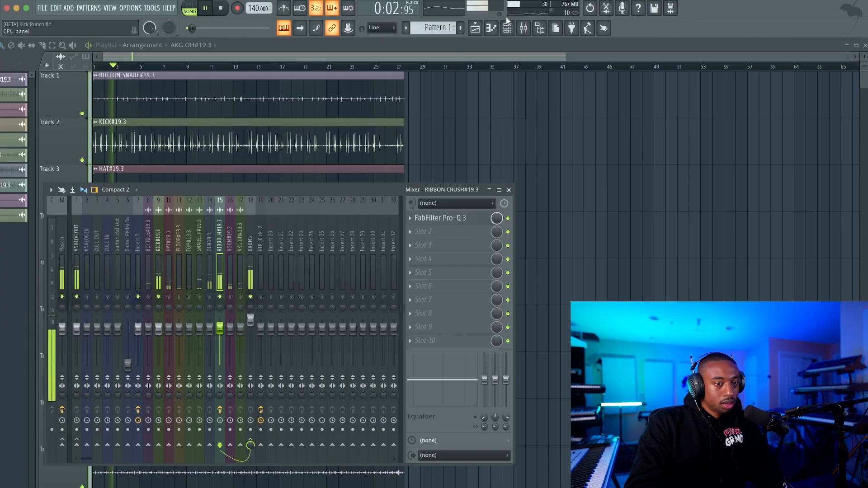
# Step: Stop playback and check the buffer length in the audio settings
pyautogui.press('space')
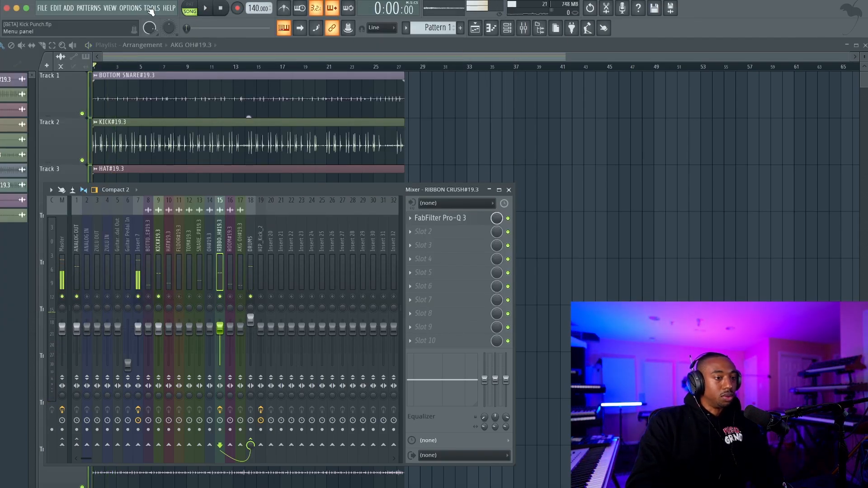
pyautogui.click(131, 9)
pyautogui.click(147, 38)
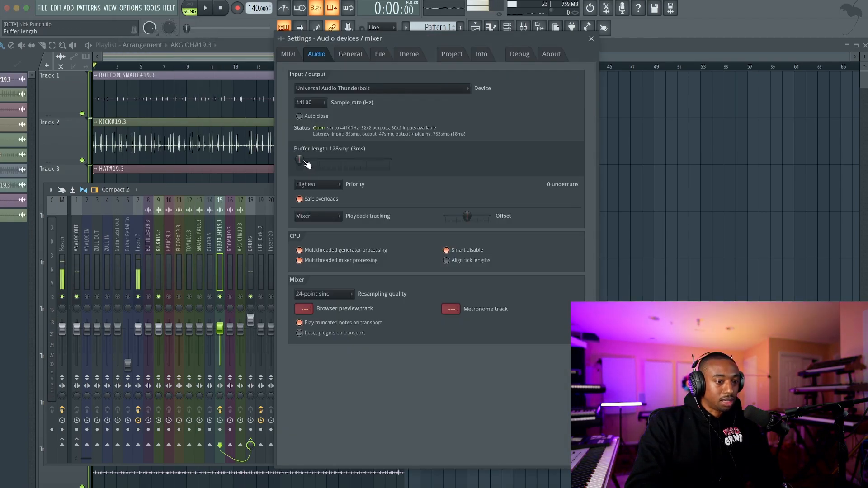
pyautogui.click(591, 39)
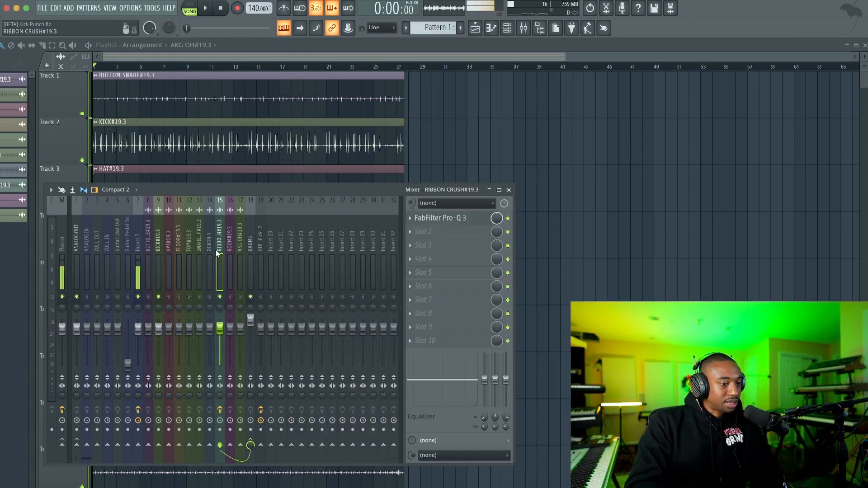
# Step: Load FabFilter Pro-Q 3 into the first effect slot of the KICK mixer track during playback
pyautogui.press('space')
pyautogui.click(159, 248)
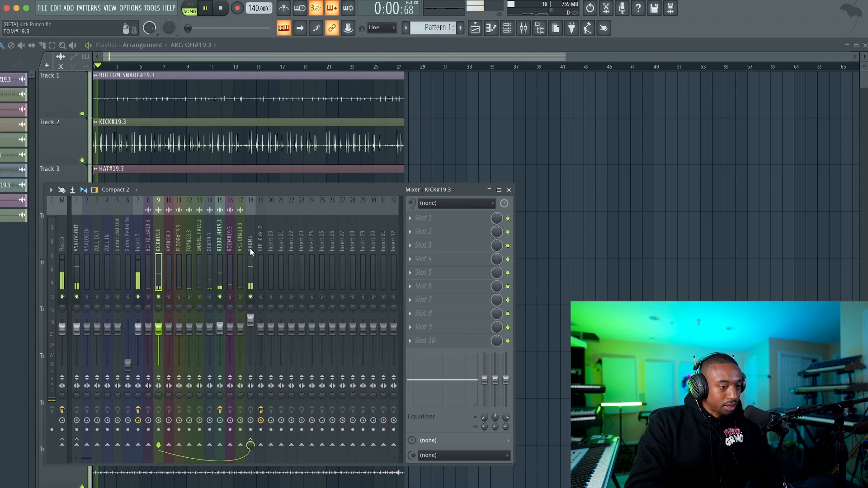
pyautogui.click(429, 221)
pyautogui.click(227, 222)
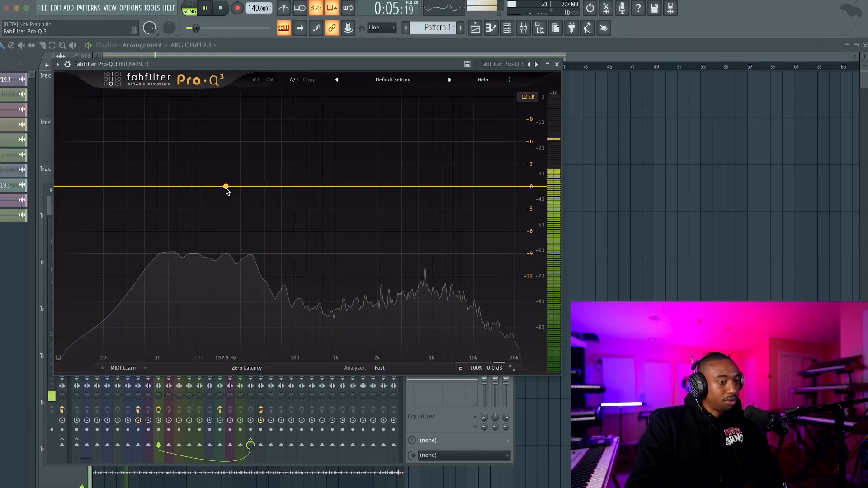
# Step: Add a high shelf band at about 154 Hz on the kick EQ and set its gain to about +7.17 dB
pyautogui.click(226, 186)
pyautogui.press('space')
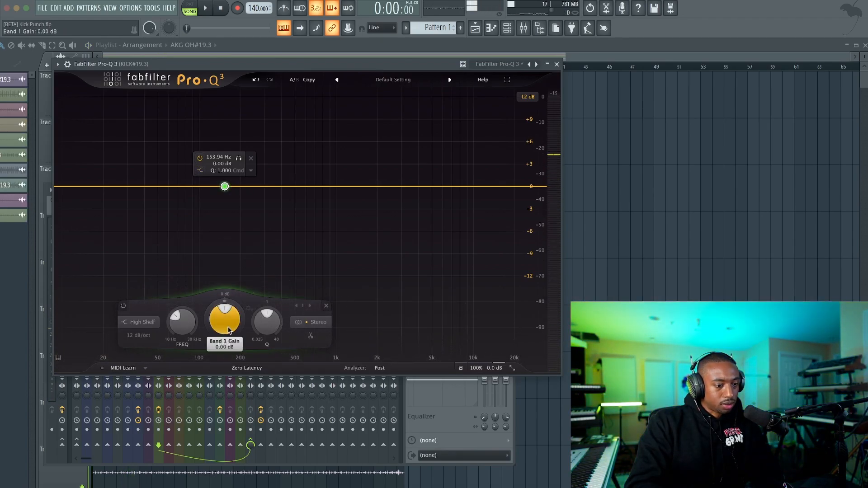
pyautogui.press('space')
pyautogui.moveTo(228, 330); pyautogui.dragTo(227, 302)
pyautogui.press('space')
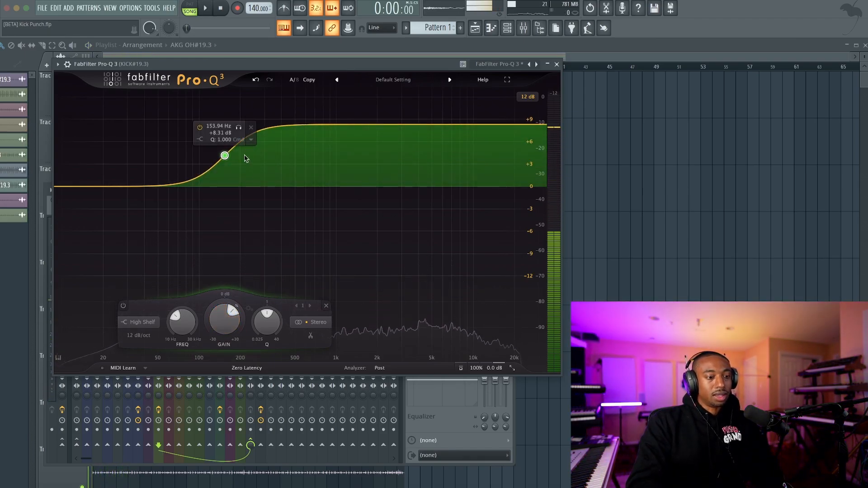
pyautogui.moveTo(224, 319); pyautogui.dragTo(222, 328)
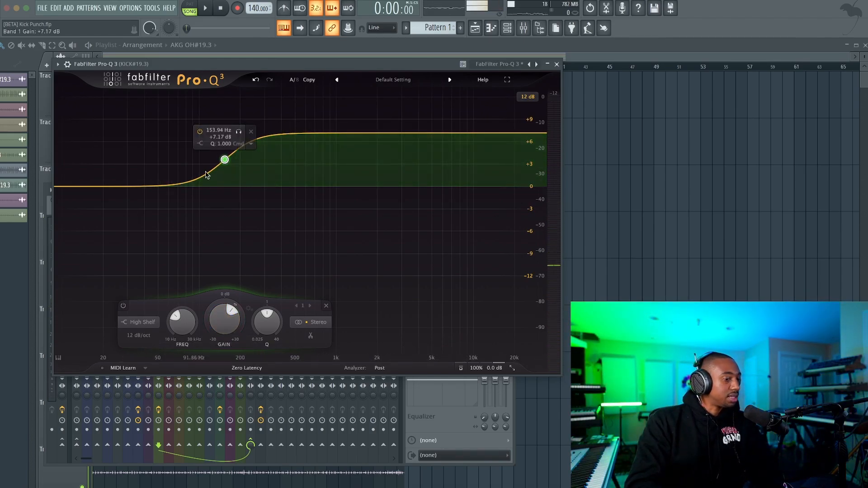
# Step: Audition the kick EQ boost, close the equalizer and unmute all mixer tracks
pyautogui.press('space')
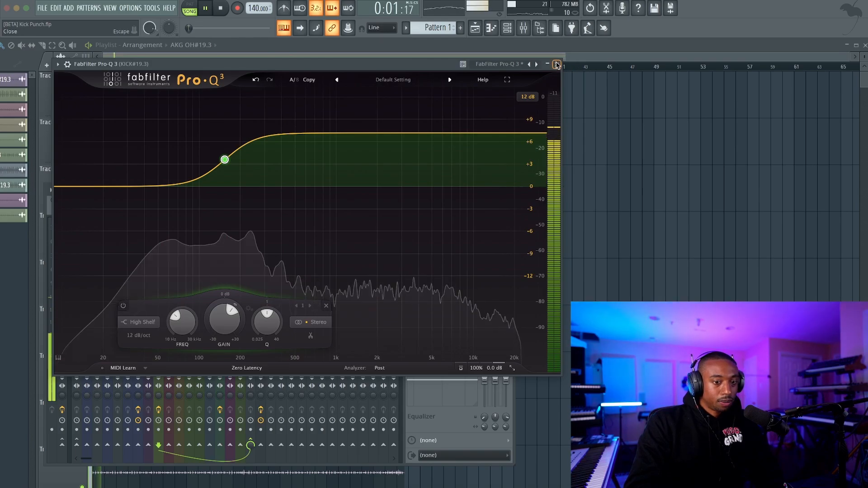
pyautogui.press('Escape')
pyautogui.rightClick(159, 296)
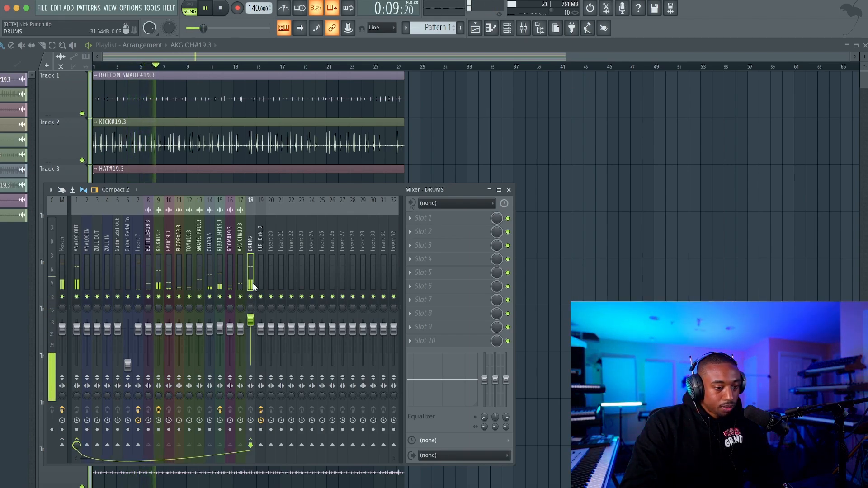
# Step: Load FabFilter Pro-MB into the first effect slot of the DRUMS bus and close its window
pyautogui.click(412, 231)
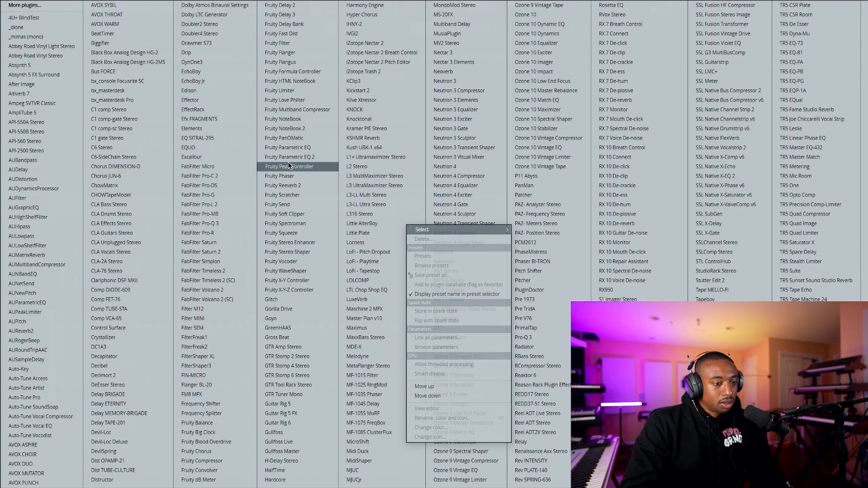
pyautogui.click(242, 213)
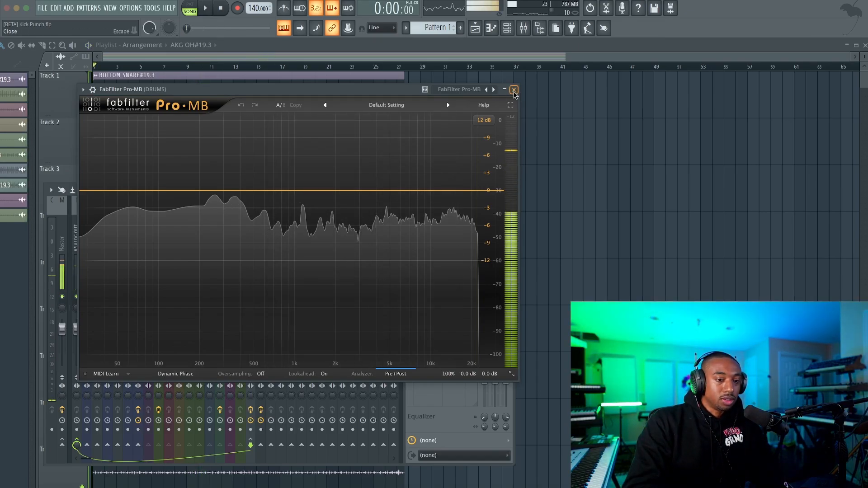
pyautogui.click(514, 90)
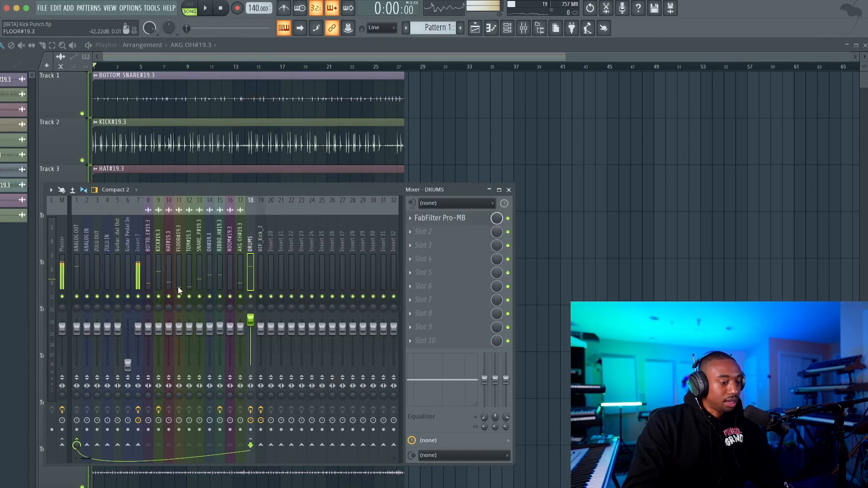
# Step: Create a Pro-MB band spanning the lowest frequencies up to about 258 Hz on the DRUMS bus, soloing it while setting its edges
pyautogui.click(441, 219)
pyautogui.click(165, 205)
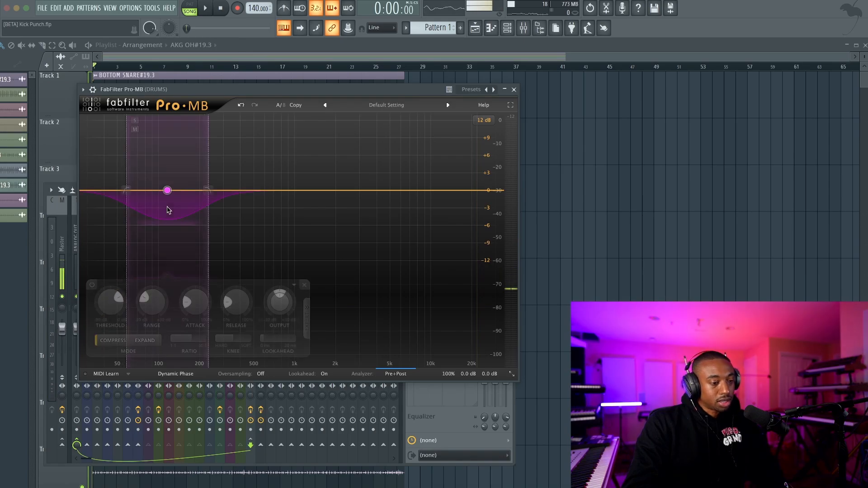
pyautogui.click(135, 121)
pyautogui.press('space')
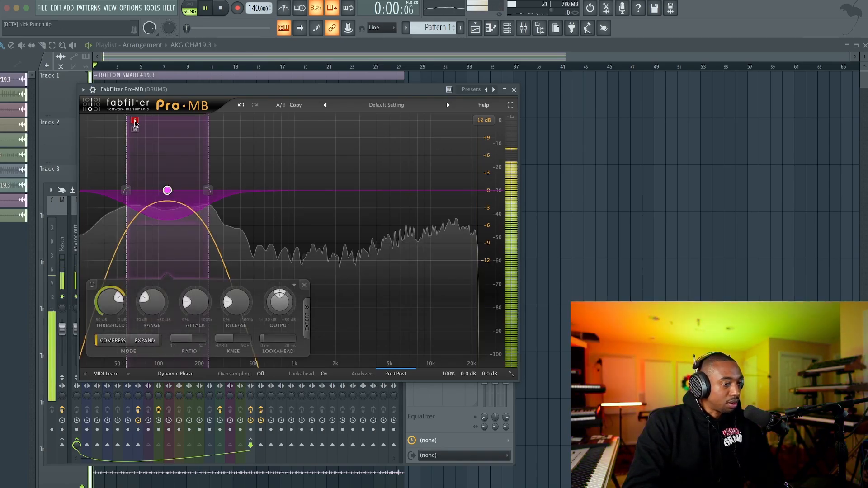
pyautogui.moveTo(127, 122); pyautogui.dragTo(82, 121)
pyautogui.moveTo(210, 160)
pyautogui.mouseDown()
pyautogui.moveTo(245, 161)
pyautogui.moveTo(214, 163)
pyautogui.mouseUp()
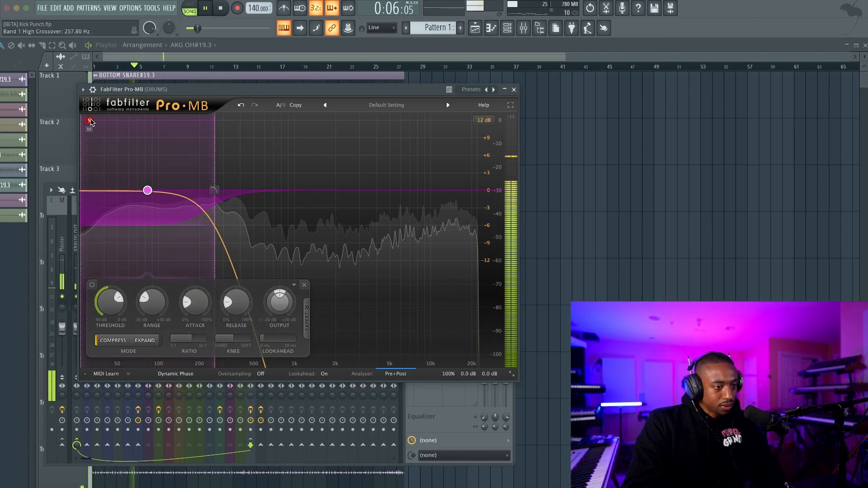
pyautogui.click(89, 120)
# Step: Switch the low band to Expand mode, give it a small positive range and lower its threshold
pyautogui.click(145, 342)
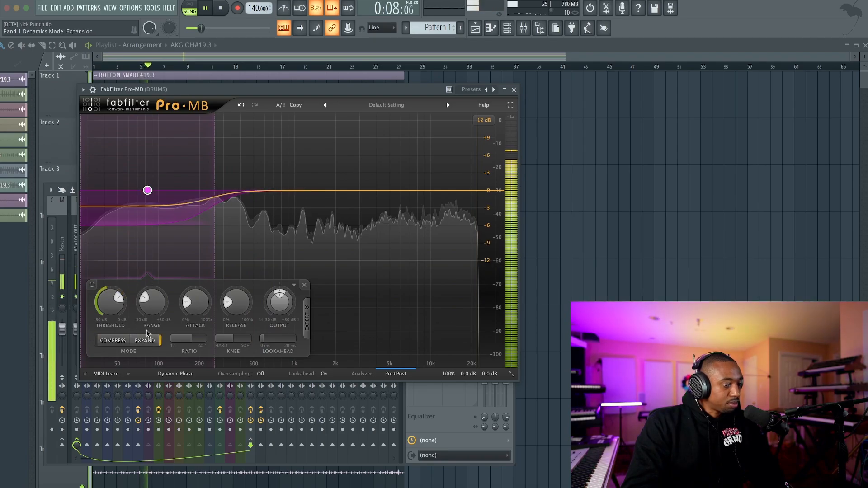
pyautogui.press('space')
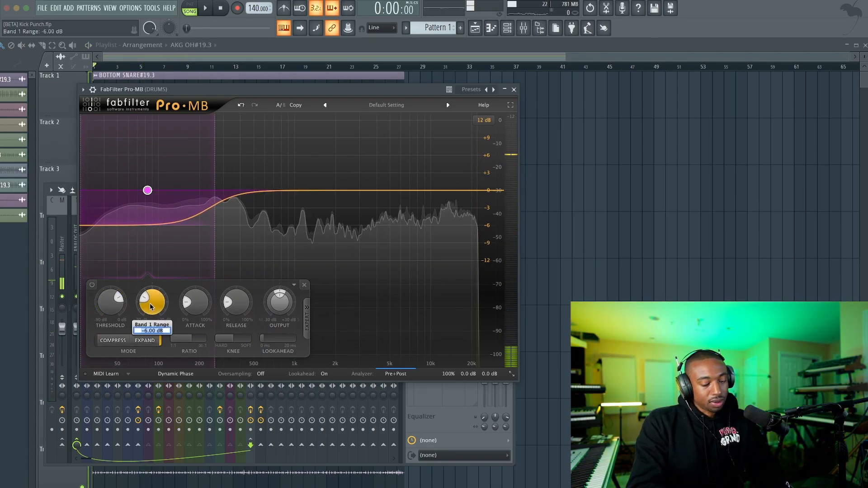
pyautogui.press('space')
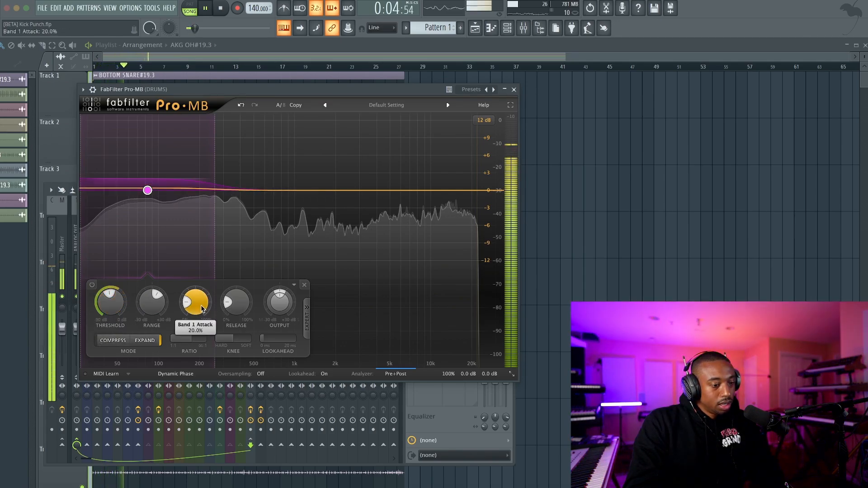
# Step: Audition different attack settings for the low band, settle on a slower attack and close the multiband plugin
pyautogui.press('space')
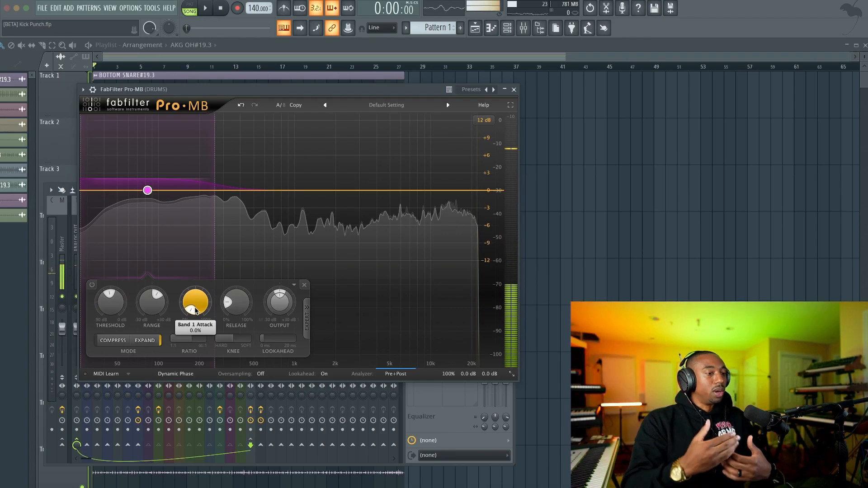
pyautogui.moveTo(195, 310)
pyautogui.moveTo(195, 310); pyautogui.dragTo(190, 307)
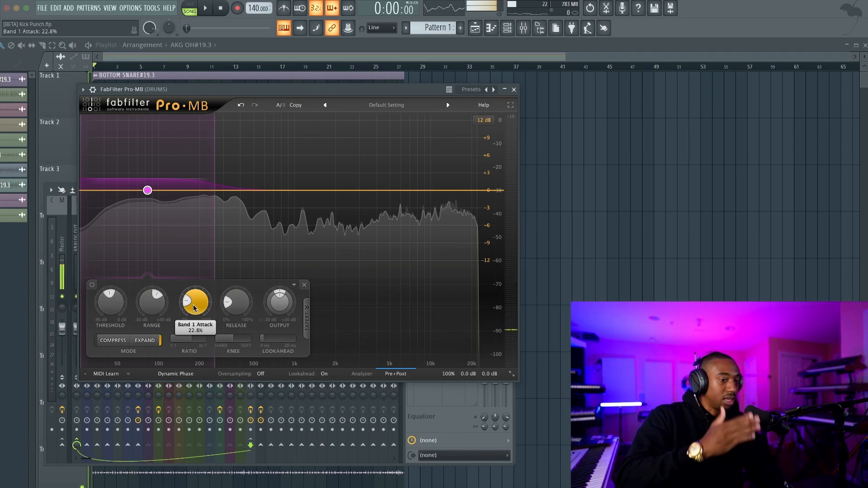
pyautogui.moveTo(195, 309); pyautogui.dragTo(192, 362)
pyautogui.moveTo(193, 310); pyautogui.dragTo(194, 309)
pyautogui.press('space')
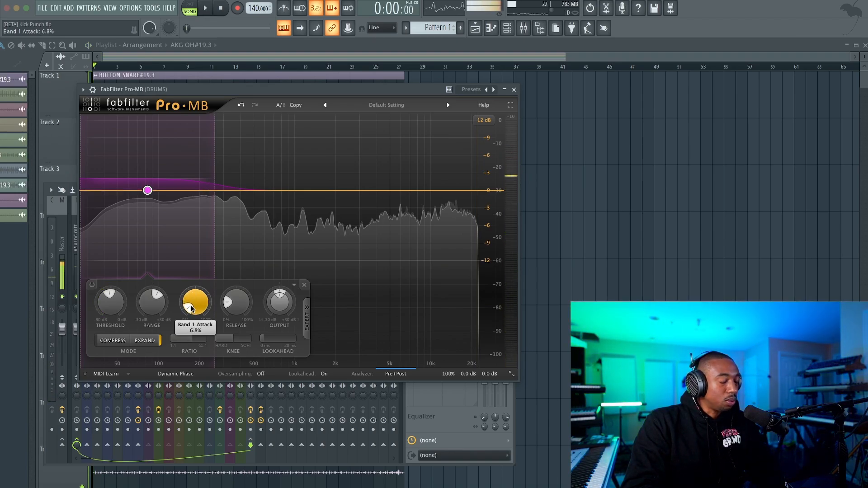
pyautogui.press('space')
pyautogui.scroll(1, 191, 309)
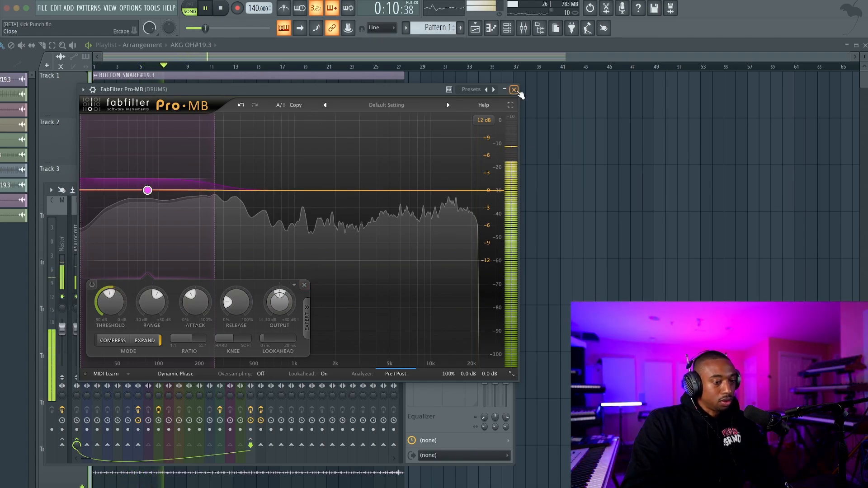
pyautogui.click(515, 90)
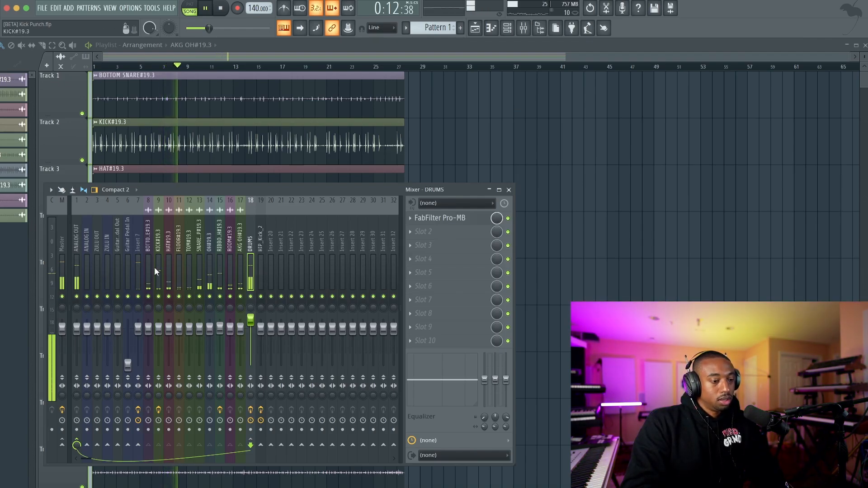
# Step: Raise the KICK track's fader slightly and lower the DRUMS bus fader a little
pyautogui.click(159, 322)
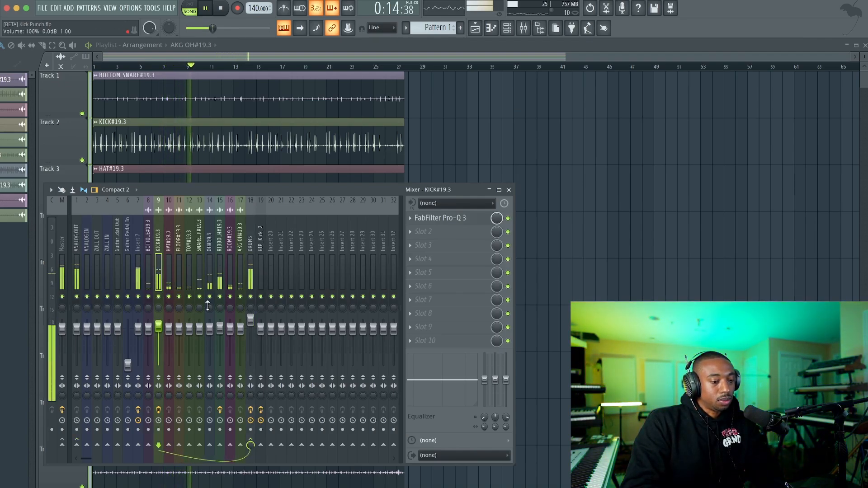
pyautogui.click(252, 264)
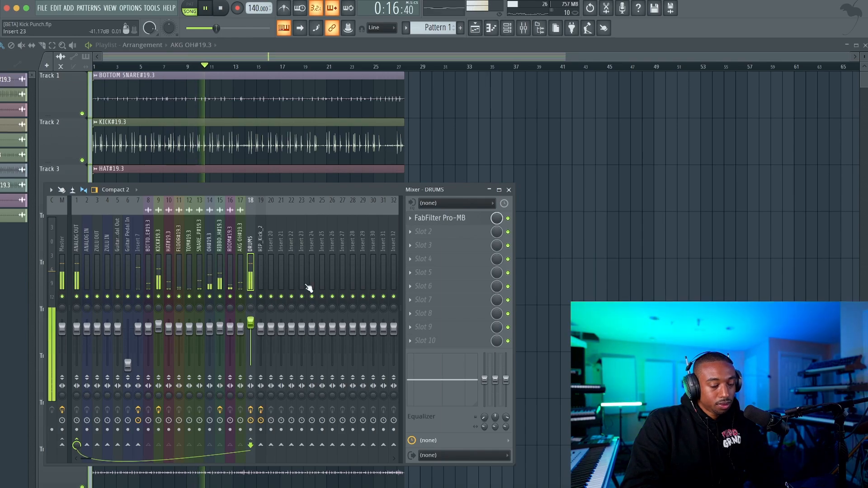
# Step: Load FabFilter Pro-C 2 into slot 2 of the DRUMS bus, set its style to Punch and start playback
pyautogui.click(422, 238)
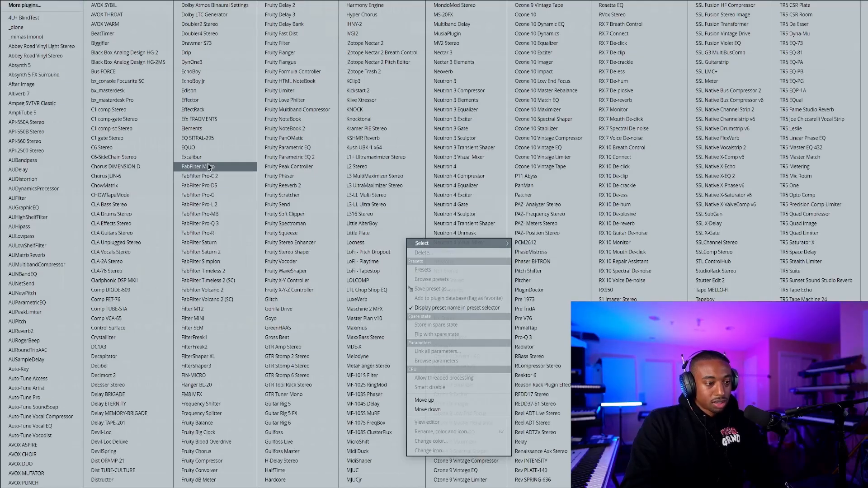
pyautogui.click(210, 177)
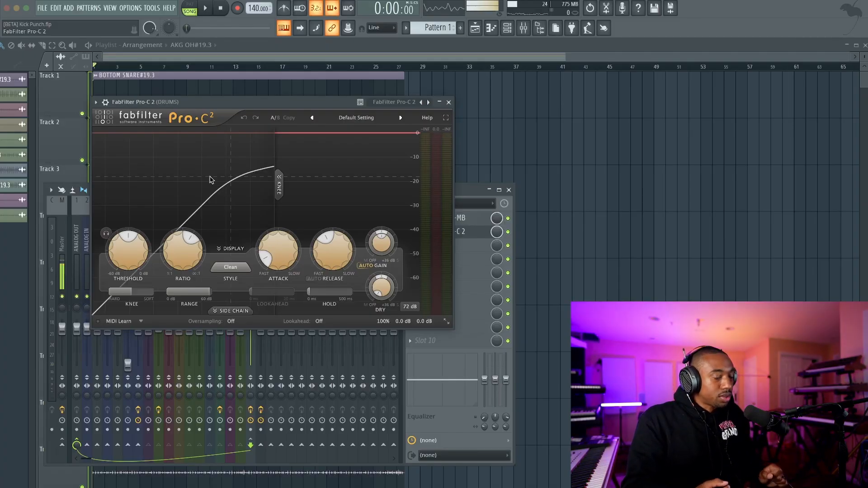
pyautogui.click(230, 268)
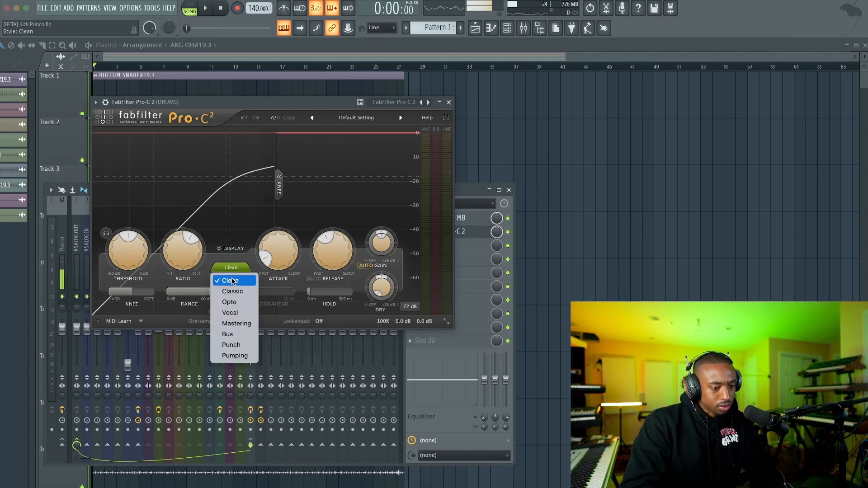
pyautogui.click(241, 345)
pyautogui.press('space')
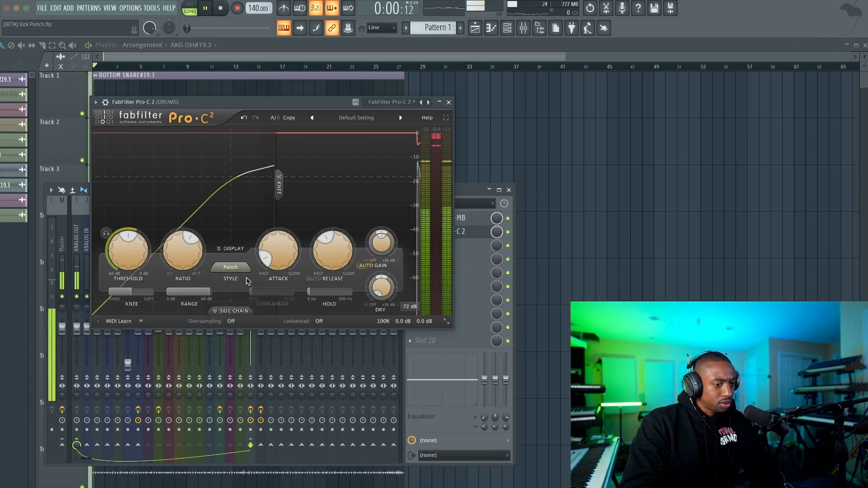
# Step: Shorten both the attack and the release of the DRUMS bus compressor while auditioning playback
pyautogui.moveTo(285, 264)
pyautogui.moveTo(286, 264); pyautogui.dragTo(331, 270)
pyautogui.press('space')
pyautogui.press('space')
pyautogui.moveTo(274, 260)
pyautogui.mouseDown()
pyautogui.moveTo(274, 246)
pyautogui.moveTo(272, 273)
pyautogui.mouseUp()
# Step: Set the compressor to a fully hard 0 dB knee, a ratio of about 9.83:1 and a threshold of about -28.58 dB
pyautogui.press('space')
pyautogui.press('space')
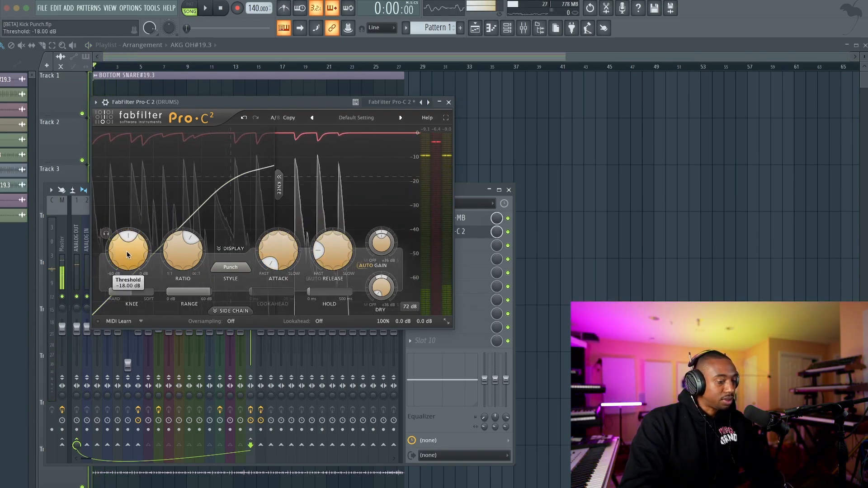
pyautogui.moveTo(136, 292); pyautogui.dragTo(69, 290)
pyautogui.press('space')
pyautogui.moveTo(176, 255); pyautogui.dragTo(177, 210)
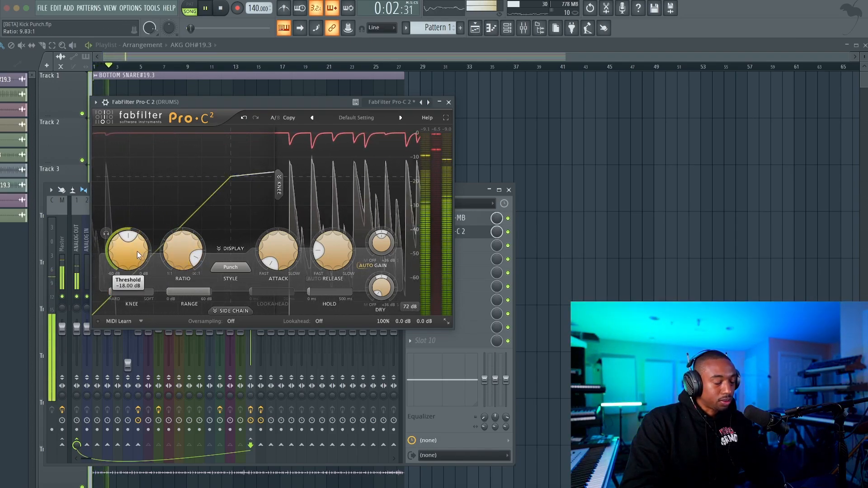
pyautogui.moveTo(137, 251); pyautogui.dragTo(122, 285)
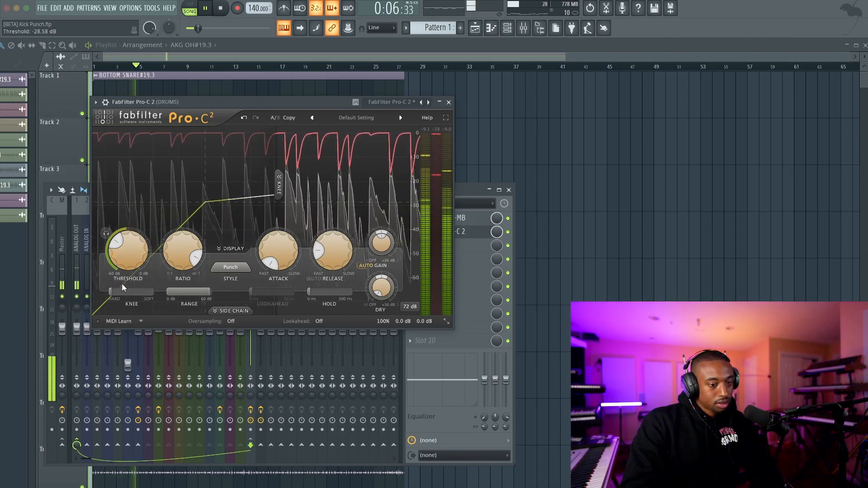
# Step: Set the compressor's release to 10 ms and audition attack times from 8.80 ms up to about 122 ms
pyautogui.moveTo(279, 254); pyautogui.dragTo(261, 205)
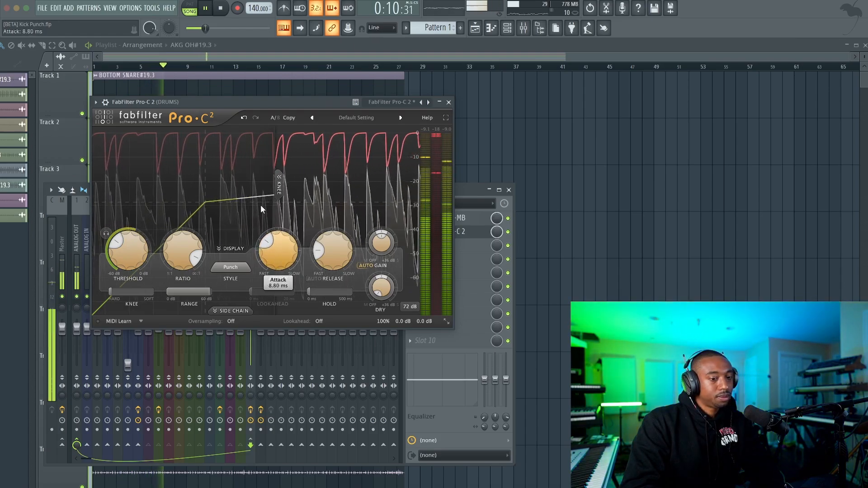
pyautogui.moveTo(330, 254); pyautogui.dragTo(330, 291)
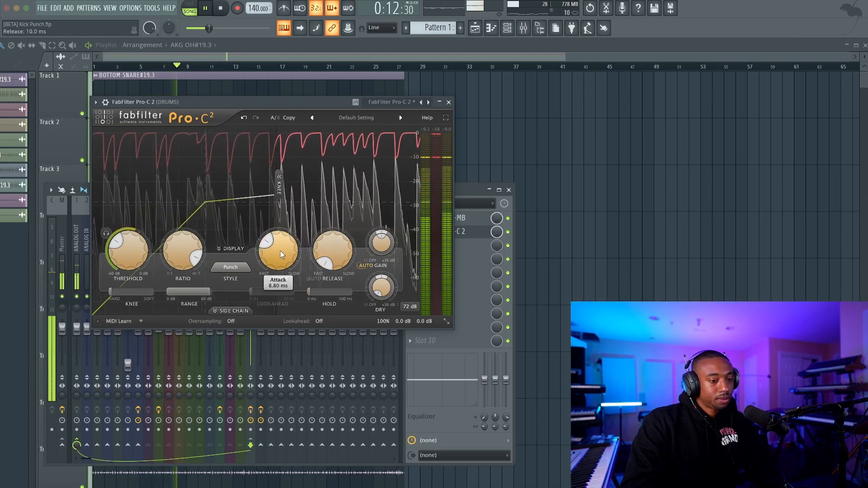
pyautogui.moveTo(281, 251); pyautogui.dragTo(276, 222)
pyautogui.press('space')
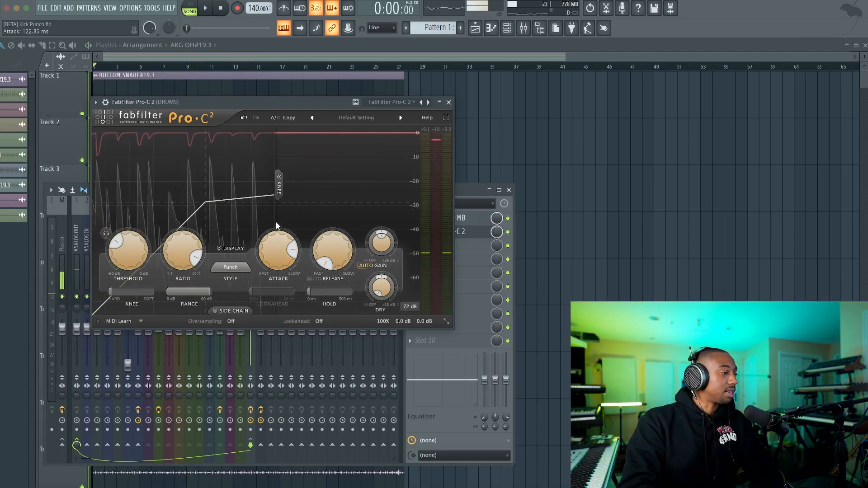
# Step: Set the compressor's attack to about 60.66 ms and raise its threshold to about -21.92 dB during playback
pyautogui.moveTo(276, 225); pyautogui.dragTo(278, 253)
pyautogui.press('space')
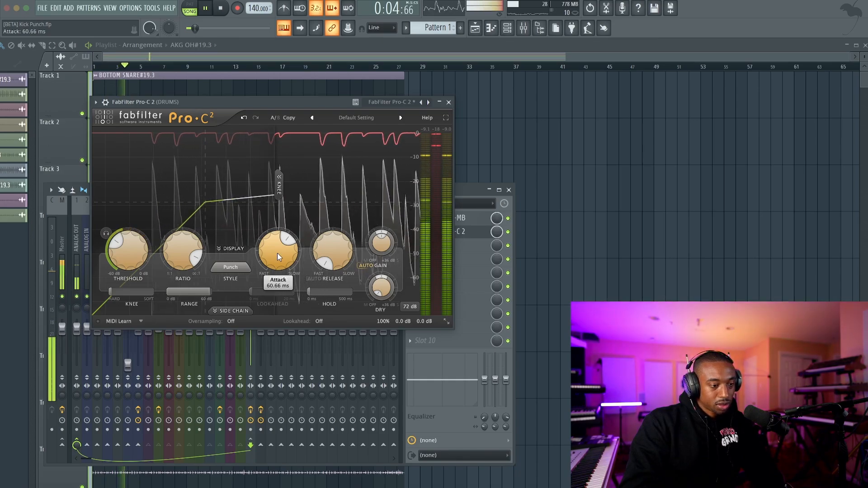
pyautogui.moveTo(124, 259)
pyautogui.moveTo(123, 260)
pyautogui.mouseDown()
pyautogui.moveTo(129, 228)
pyautogui.moveTo(128, 265)
pyautogui.mouseUp()
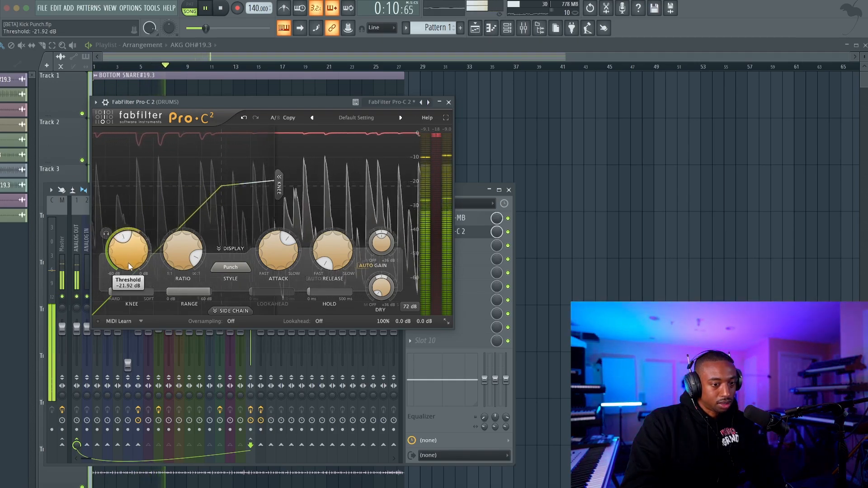
pyautogui.press('space')
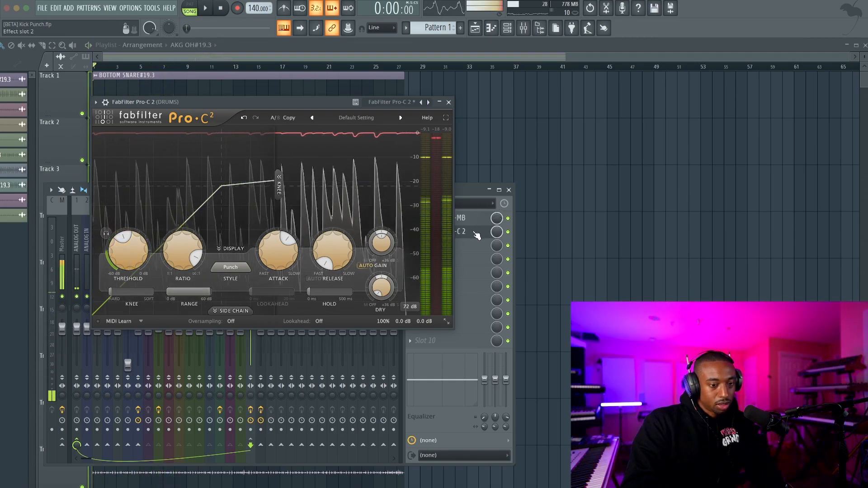
# Step: Move Pro-C 2 above Pro-MB in the DRUMS effect chain and restart playback
pyautogui.scroll(1, 475, 233)
pyautogui.press('space')
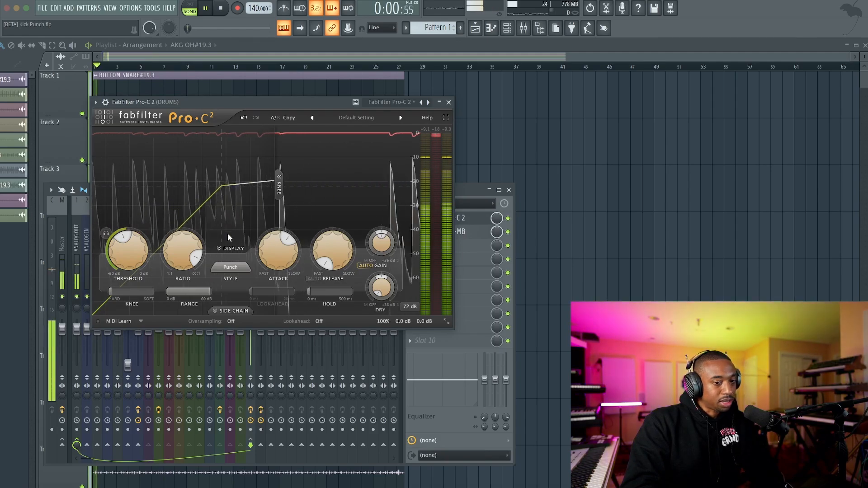
# Step: Turn off Auto Gain in Pro-C 2, raise its output gain and close the plugin
pyautogui.moveTo(279, 256)
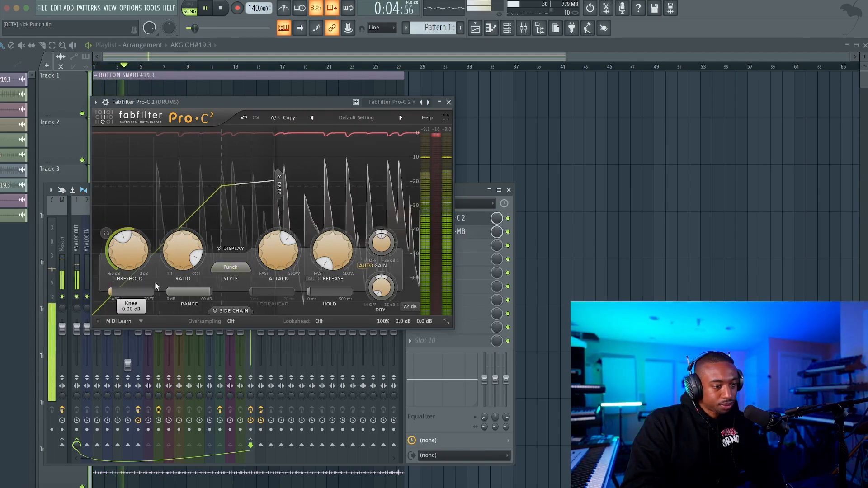
pyautogui.click(379, 268)
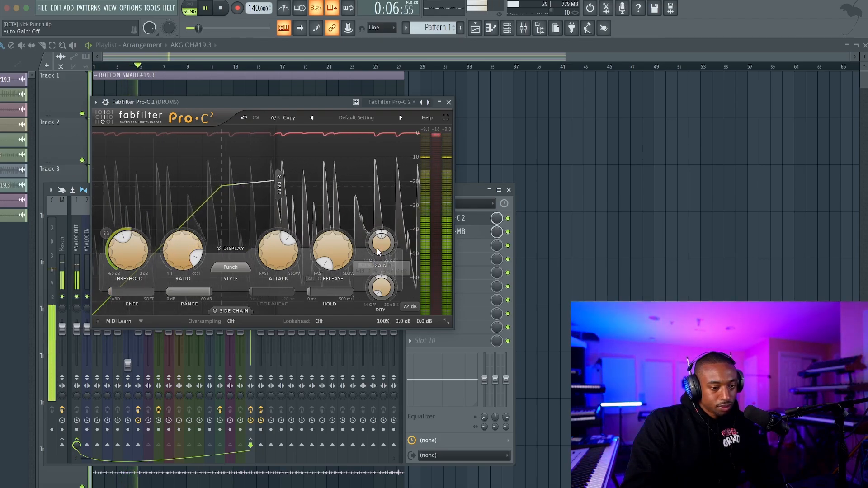
pyautogui.moveTo(380, 245); pyautogui.dragTo(380, 200)
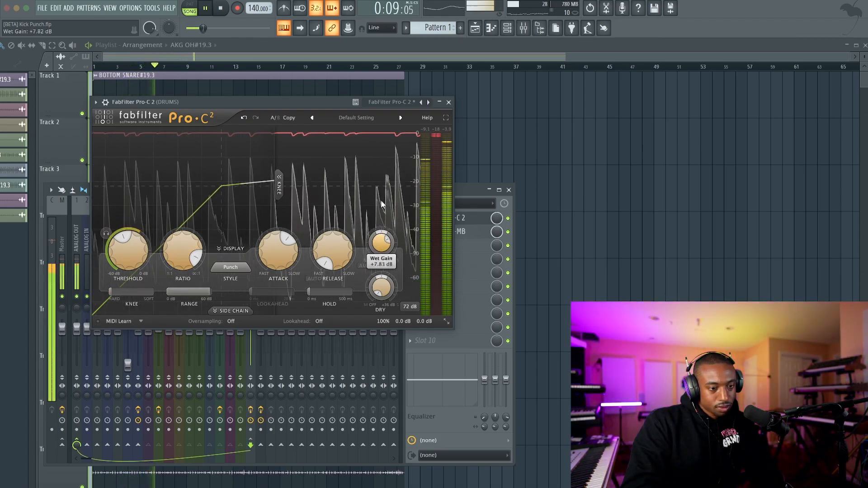
pyautogui.click(448, 101)
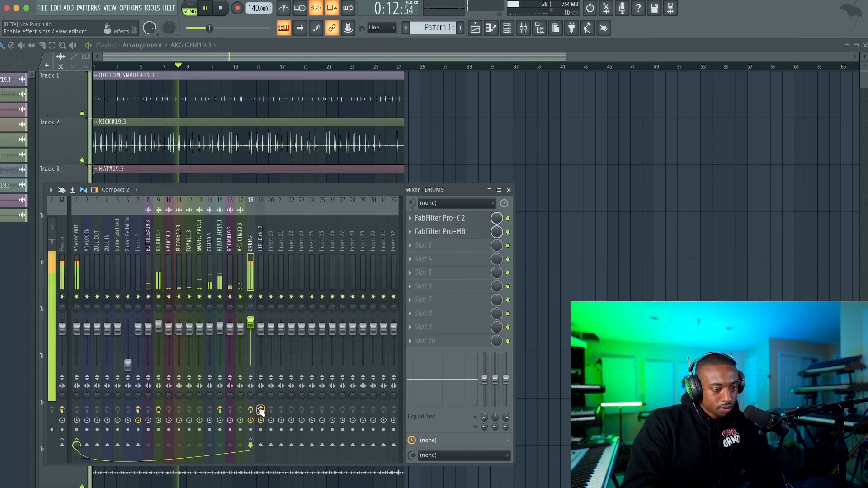
# Step: Select the DRUMS bus and reset its fader to the default level during playback
pyautogui.press('space')
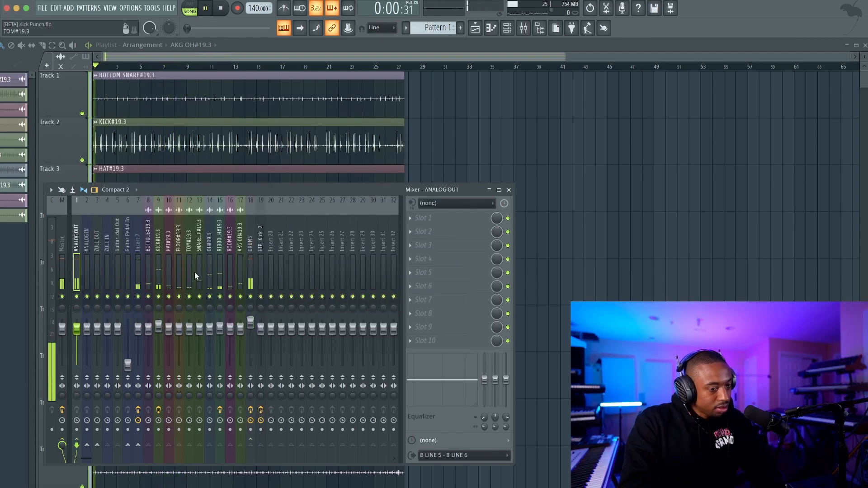
pyautogui.click(252, 256)
pyautogui.press('space')
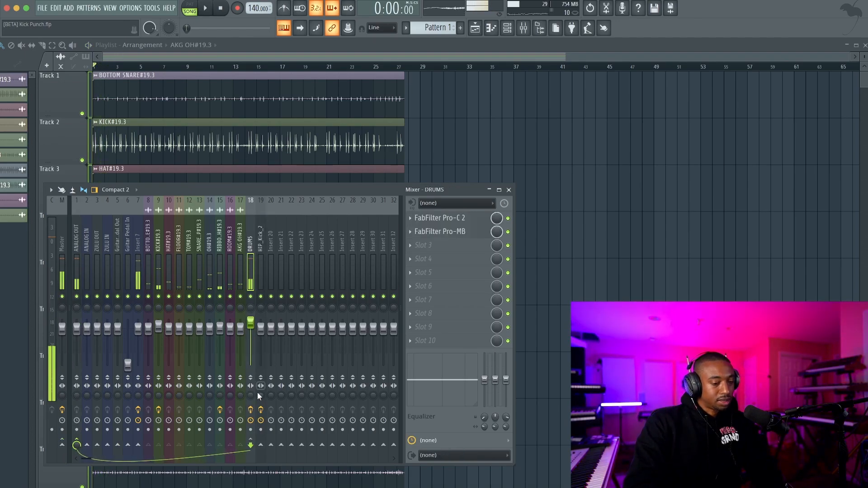
pyautogui.press('space')
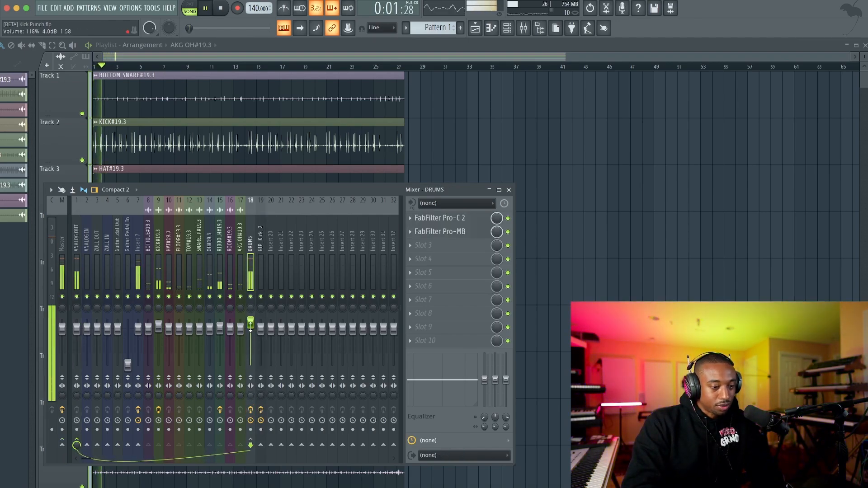
pyautogui.rightClick(251, 325)
pyautogui.click(261, 327)
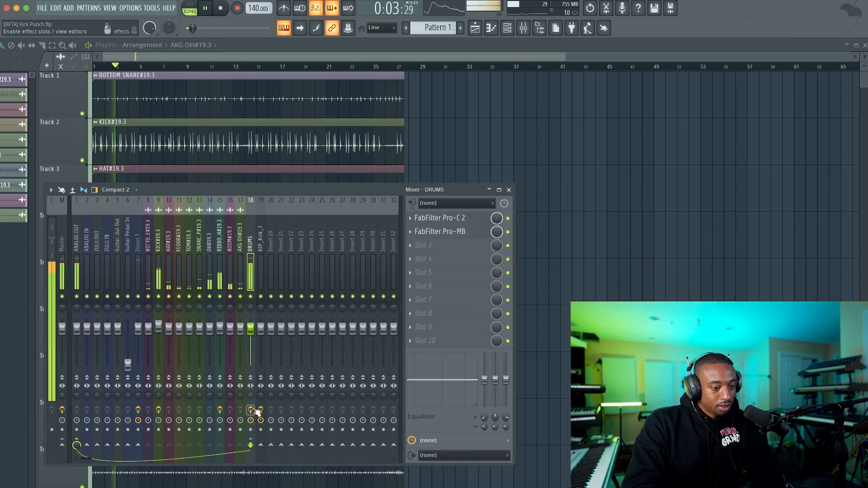
# Step: Listen to the processed drums with Insert 7 muted, unmute it and review the Pro-MB settings on the DRUMS bus
pyautogui.click(138, 297)
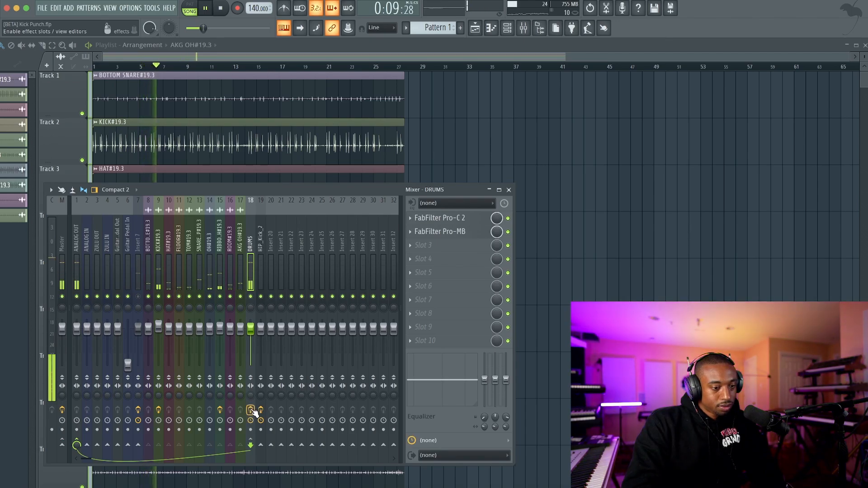
pyautogui.click(138, 297)
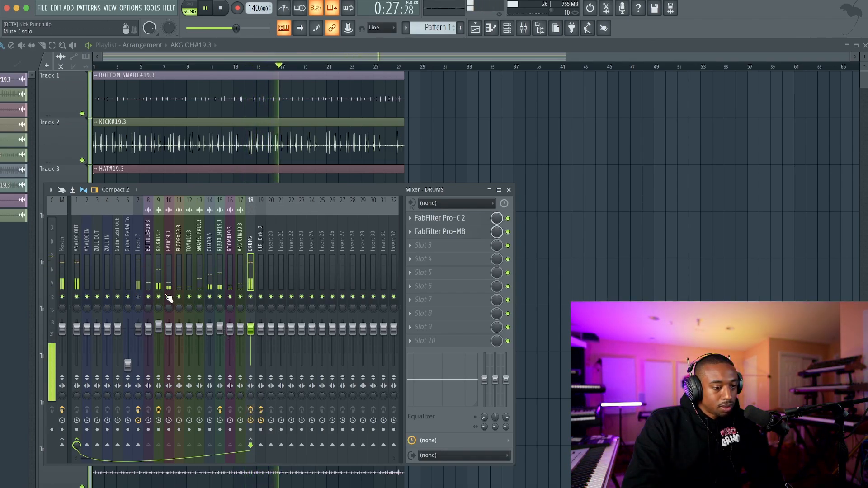
pyautogui.press('space')
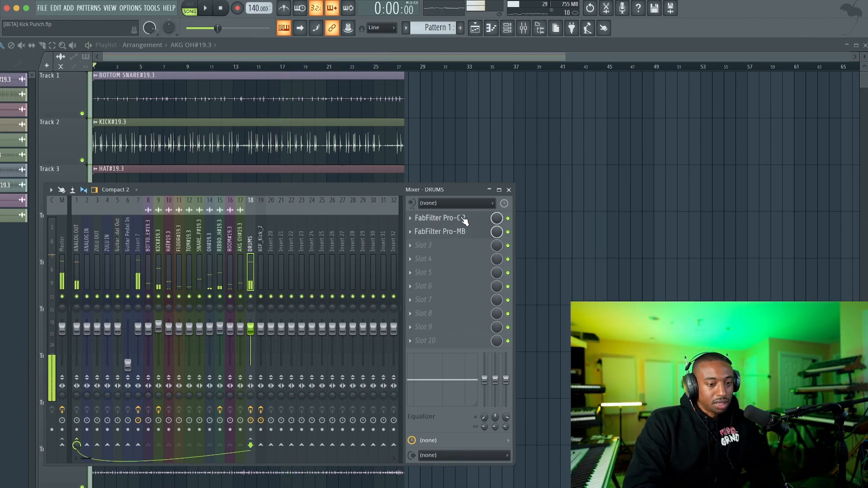
pyautogui.click(428, 232)
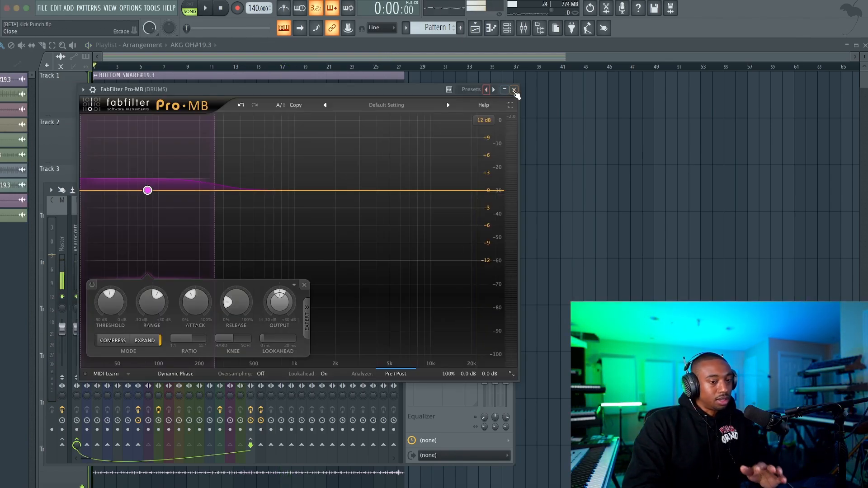
pyautogui.click(514, 90)
# Step: Try +4 dB of gain on the KICK track's Pro-Q 3 high shelf, settle on +2 dB and close the equalizer
pyautogui.press('space')
pyautogui.click(158, 240)
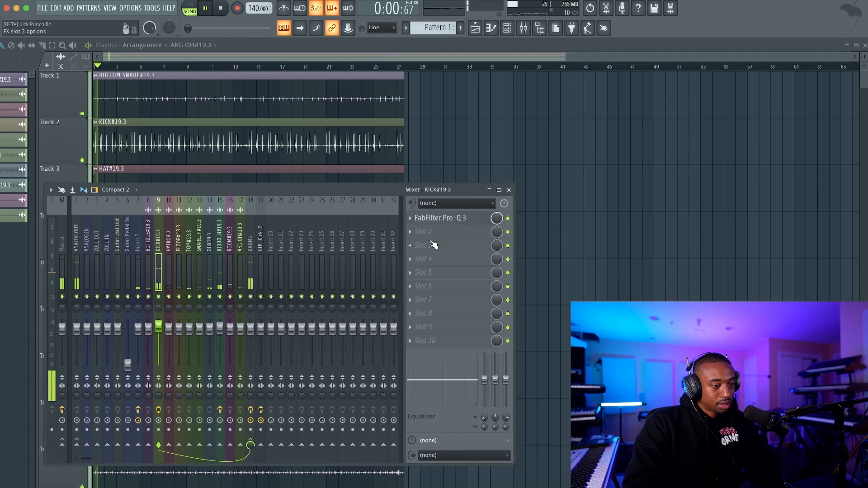
pyautogui.click(441, 218)
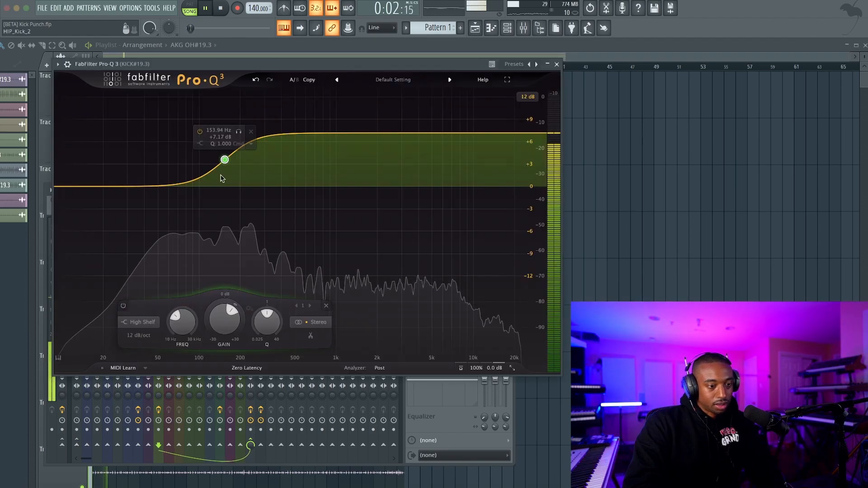
pyautogui.doubleClick(218, 136)
pyautogui.write('4')
pyautogui.press('Return')
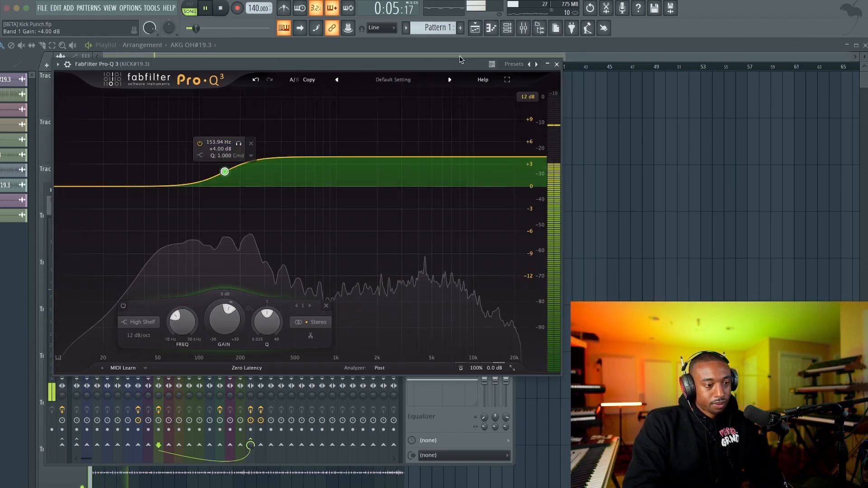
pyautogui.doubleClick(215, 149)
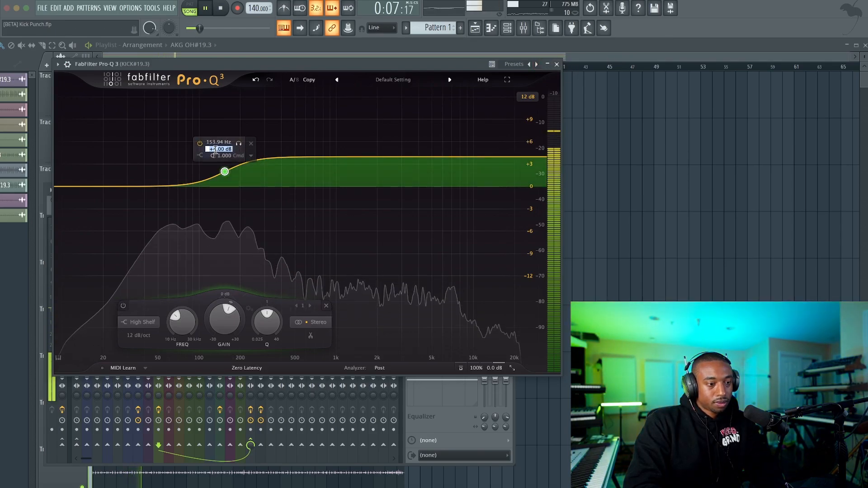
pyautogui.write('2')
pyautogui.press('Return')
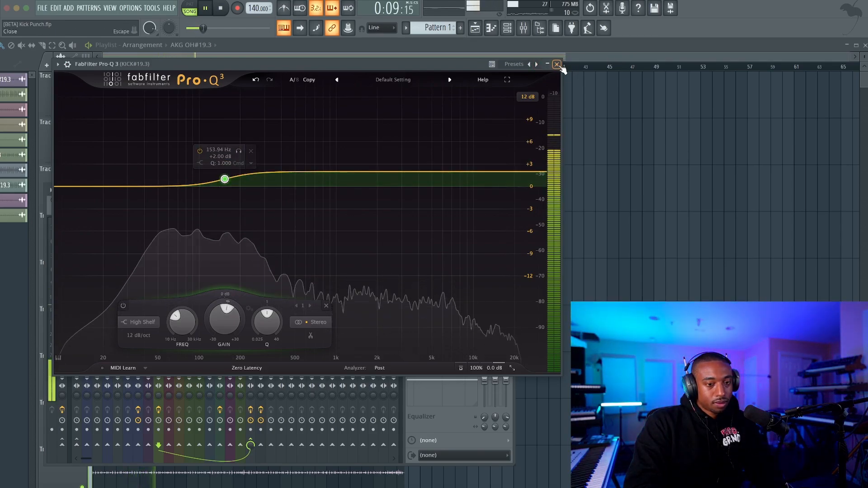
pyautogui.press('Escape')
pyautogui.press('space')
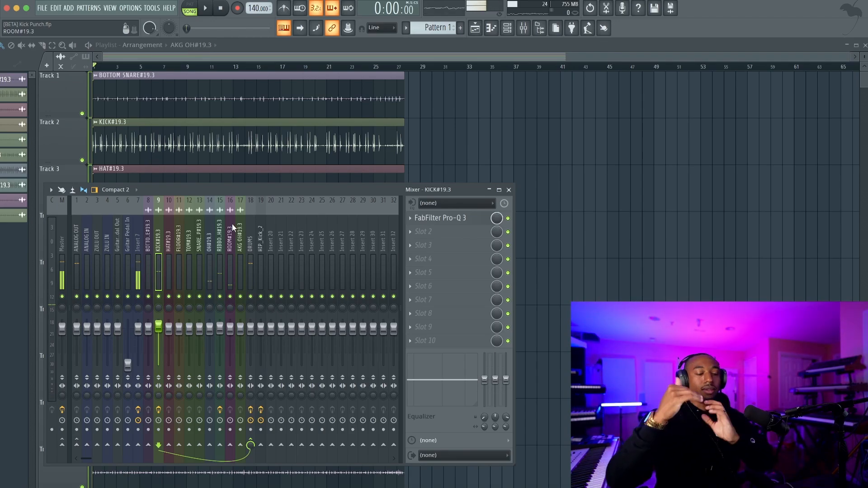
# Step: Load the KClip 3 clipper into slot 3 of the DRUMS bus
pyautogui.click(249, 235)
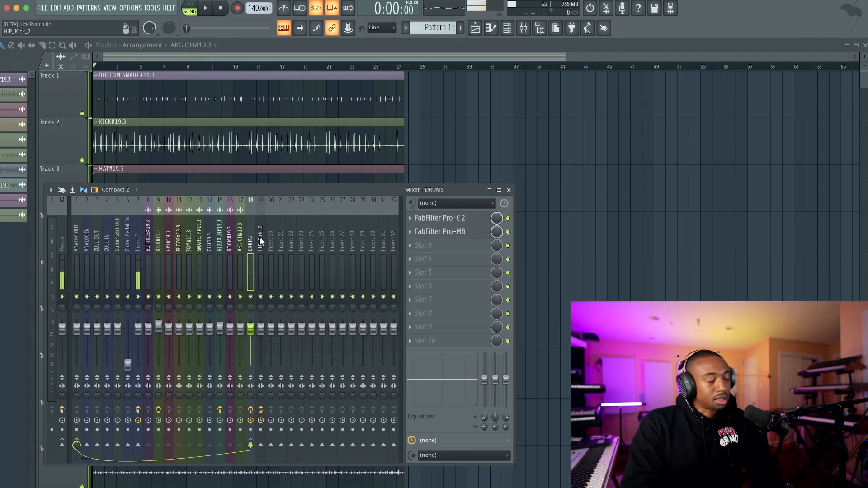
pyautogui.press('space')
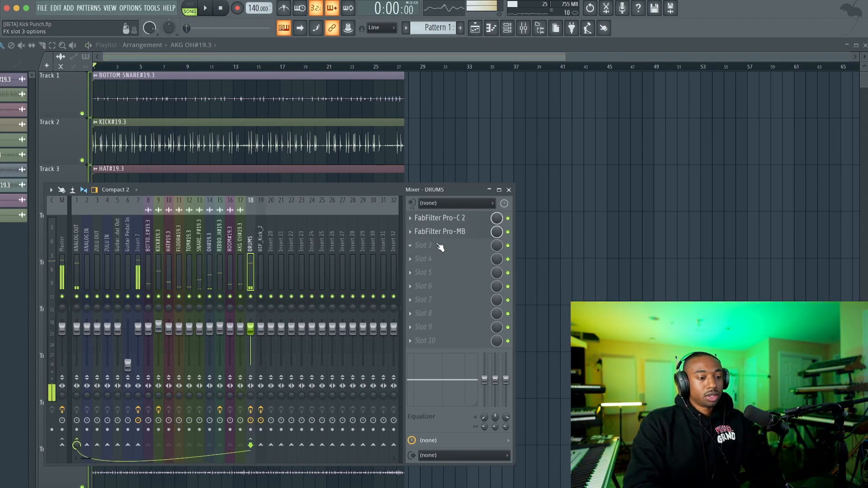
pyautogui.click(443, 245)
pyautogui.click(357, 80)
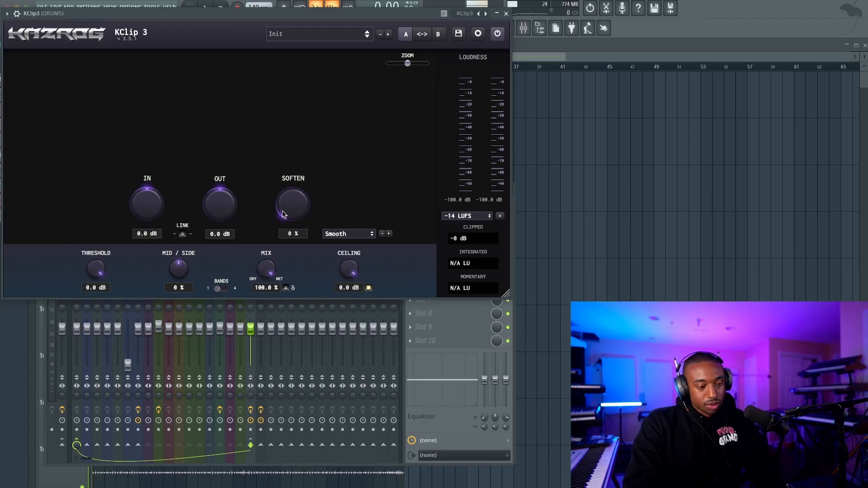
# Step: Set KClip 3's Soften to 100 %, link its input and output gains, and raise the input to 11.8 dB during playback
pyautogui.moveTo(297, 50); pyautogui.dragTo(297, 45)
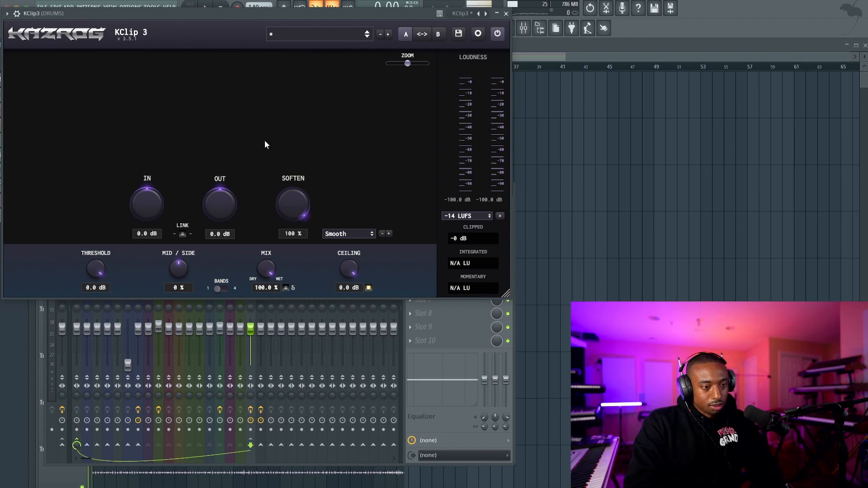
pyautogui.press('space')
pyautogui.click(183, 233)
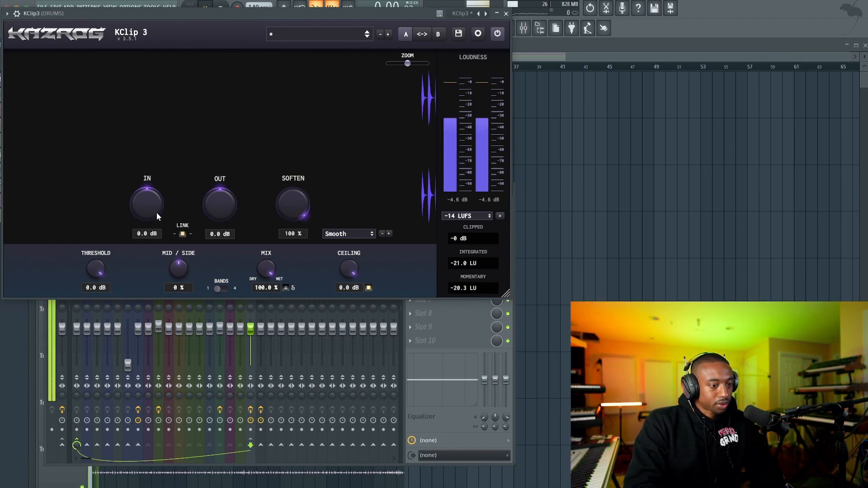
pyautogui.moveTo(157, 212); pyautogui.dragTo(159, 149)
pyautogui.press('space')
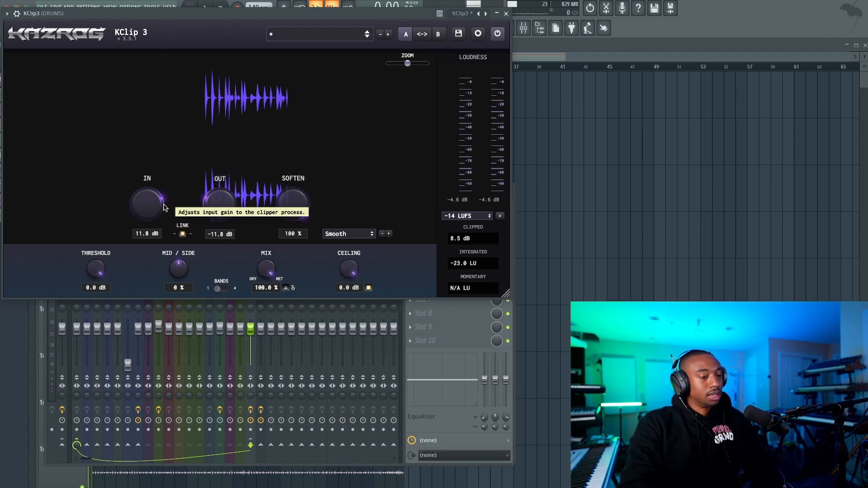
pyautogui.press('space')
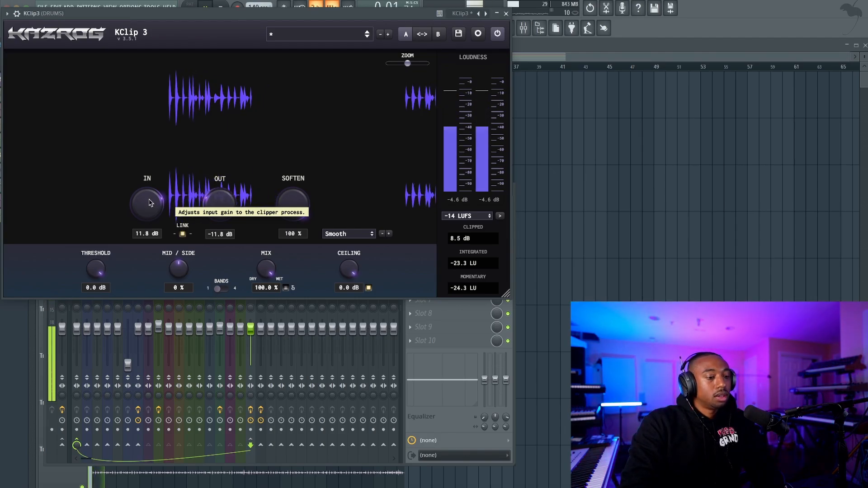
pyautogui.press('space')
# Step: Unlink KClip 3's gains, raise the output to -6.8 dB while listening, and close the clipper
pyautogui.press('space')
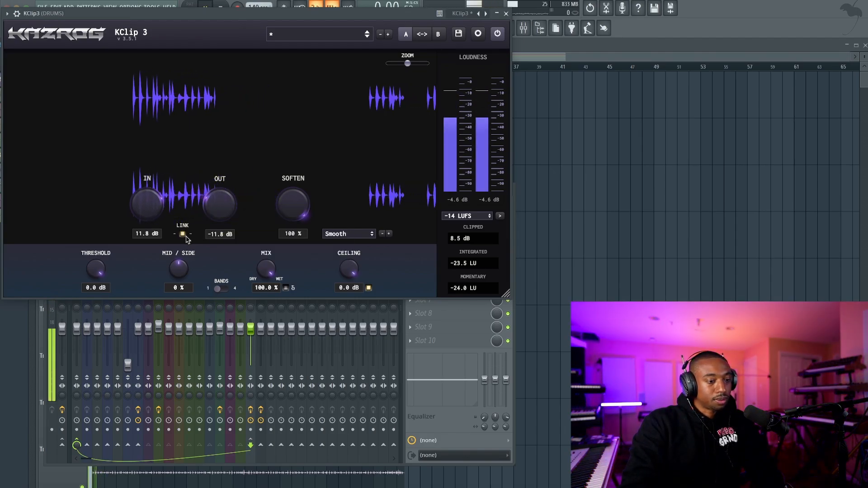
pyautogui.moveTo(215, 213); pyautogui.dragTo(216, 194)
pyautogui.press('space')
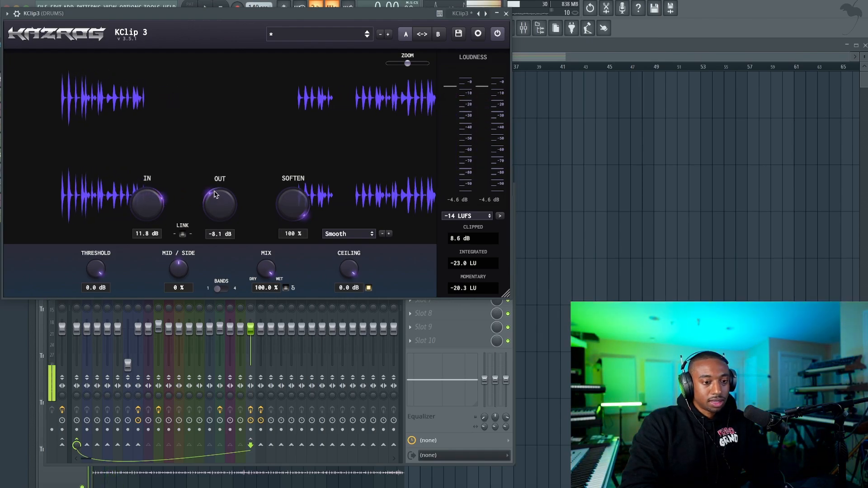
pyautogui.press('space')
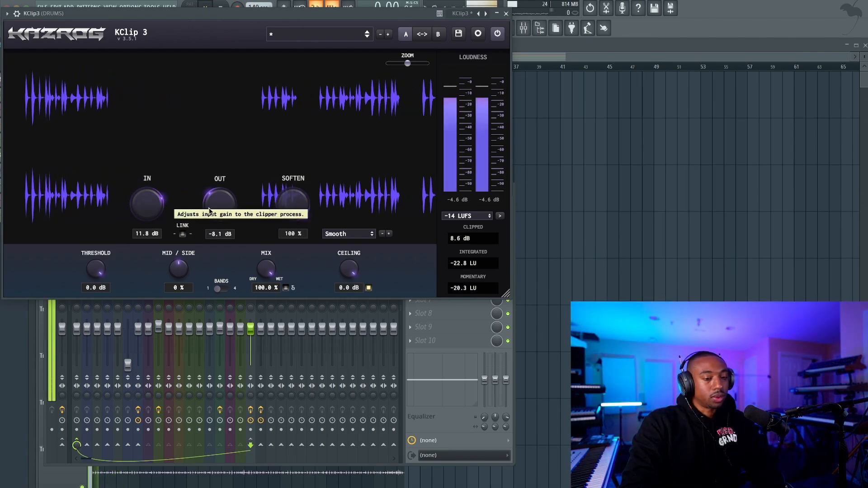
pyautogui.moveTo(215, 209); pyautogui.dragTo(214, 205)
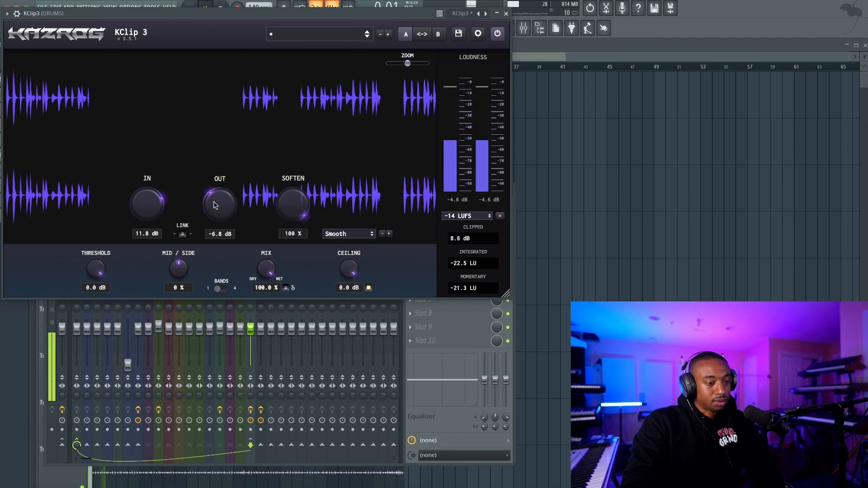
pyautogui.click(506, 14)
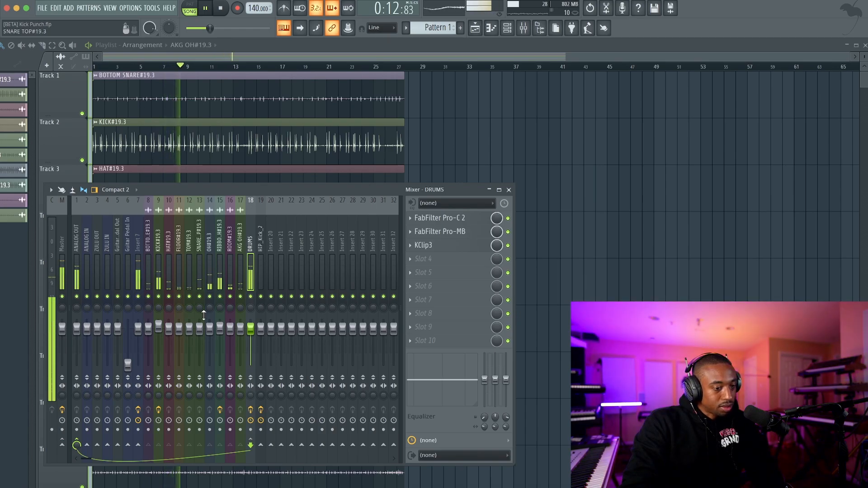
# Step: Raise the SNARE TOP fader to 5.6 dB and boost the track's main level with Fruity Parametric EQ 2 in slot 1
pyautogui.moveTo(202, 329); pyautogui.dragTo(199, 319)
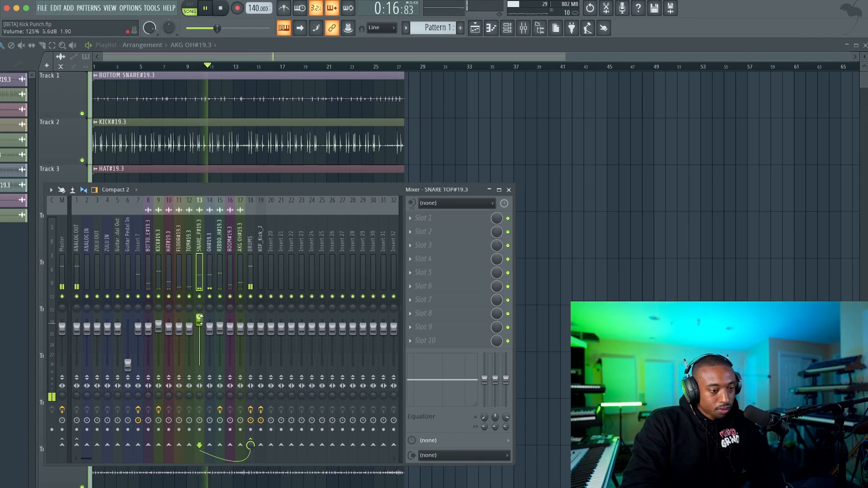
pyautogui.click(431, 222)
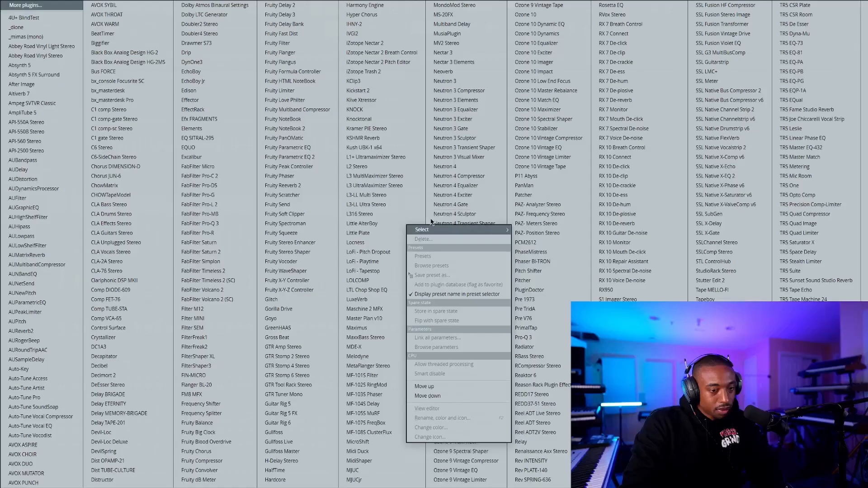
pyautogui.click(311, 156)
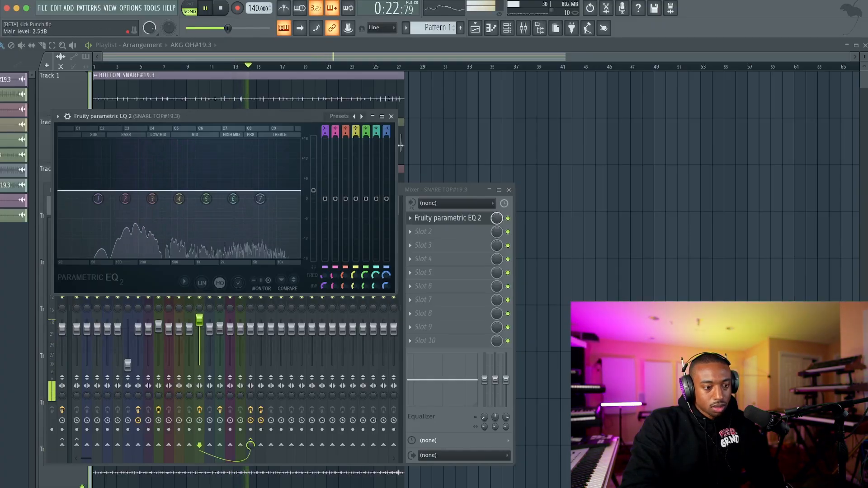
pyautogui.moveTo(313, 181); pyautogui.dragTo(316, 165)
pyautogui.click(391, 116)
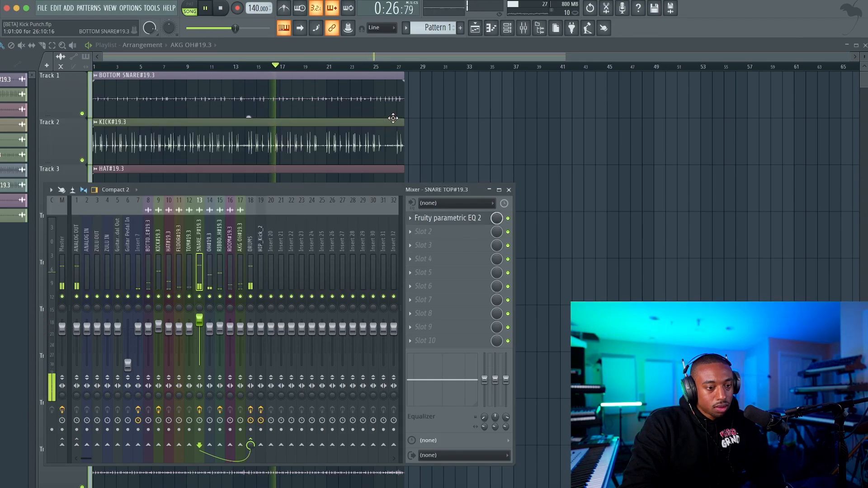
# Step: Select Insert 7 and toggle the OH track's mute and solo to audition it against the drum mix
pyautogui.click(140, 264)
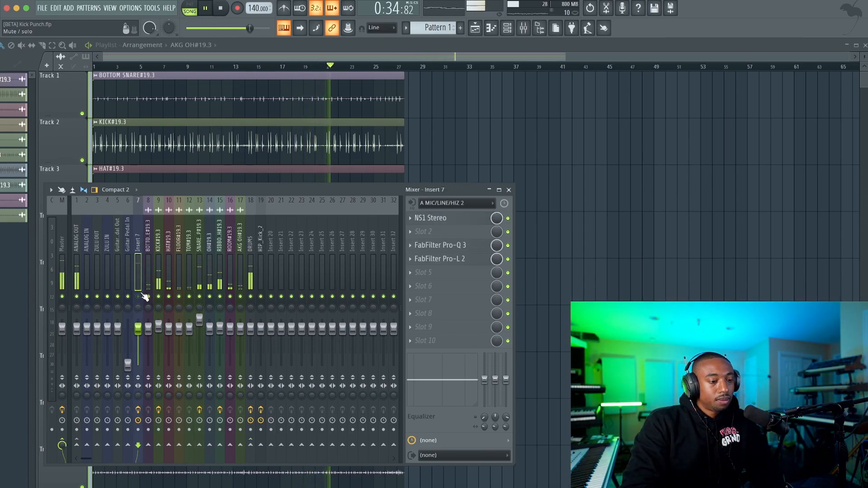
pyautogui.click(210, 296)
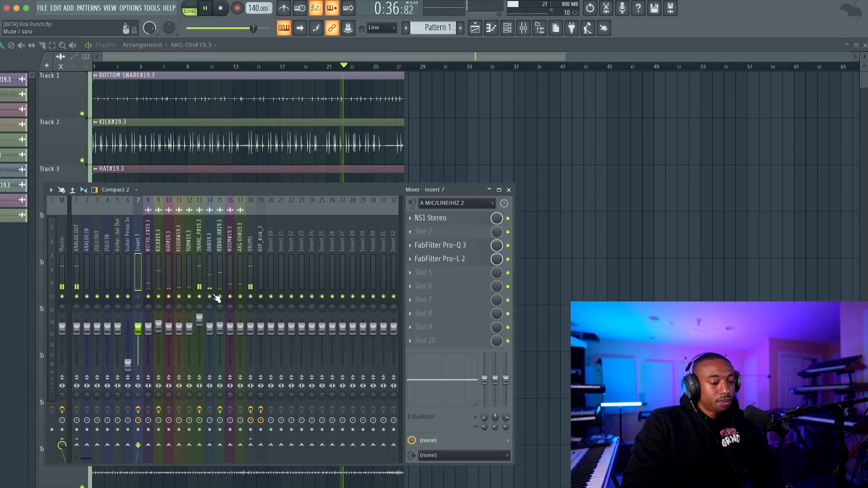
pyautogui.rightClick(211, 297)
pyautogui.rightClick(210, 296)
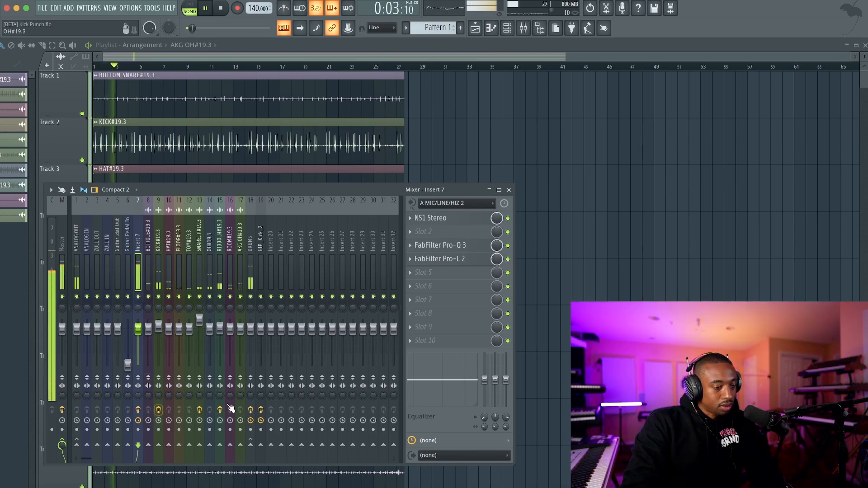
# Step: Compare the drums with the effects on DRUMS, RIBBON CRUSH, SNARE TOP and KICK bypassed and re-enabled, muting Insert 7 while listening
pyautogui.click(251, 409)
pyautogui.click(219, 410)
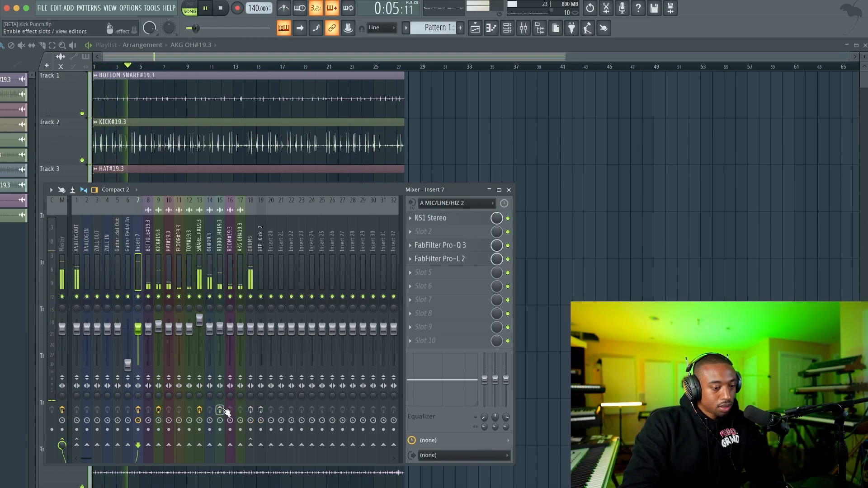
pyautogui.click(199, 409)
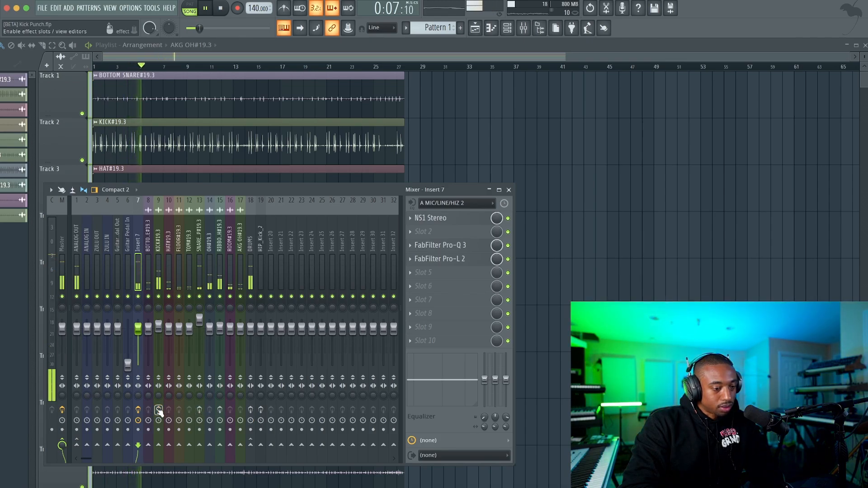
pyautogui.click(138, 297)
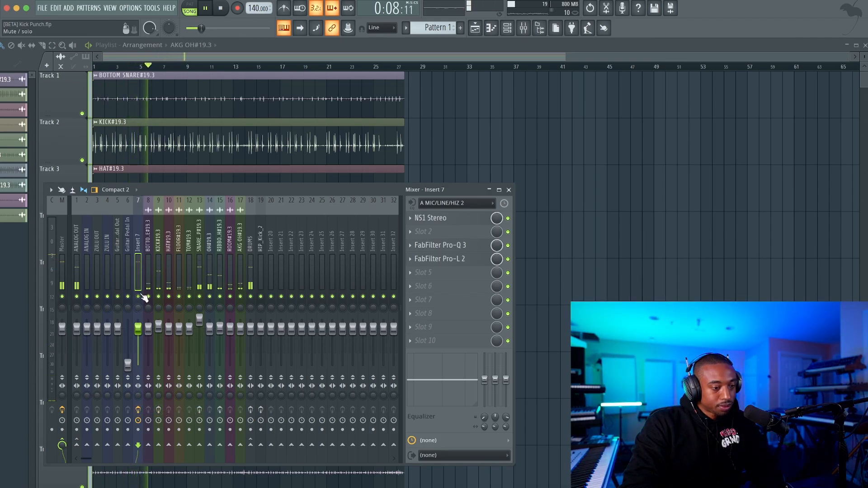
pyautogui.click(158, 410)
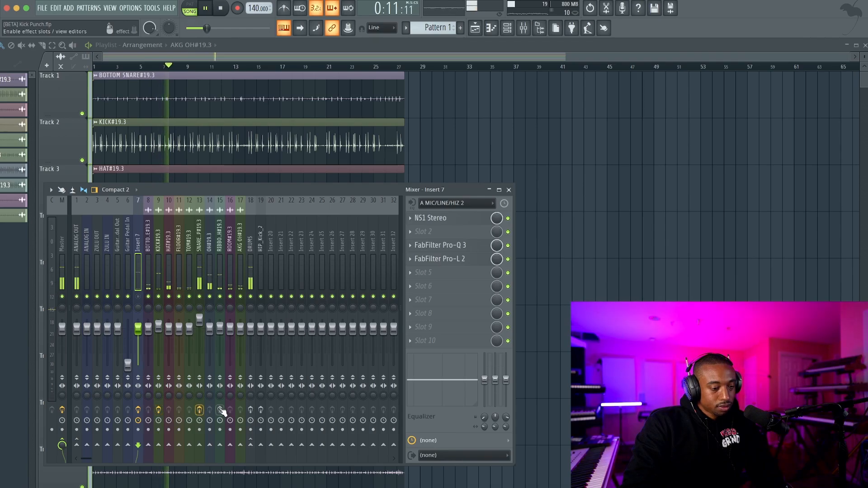
pyautogui.click(220, 410)
pyautogui.click(250, 410)
pyautogui.click(261, 410)
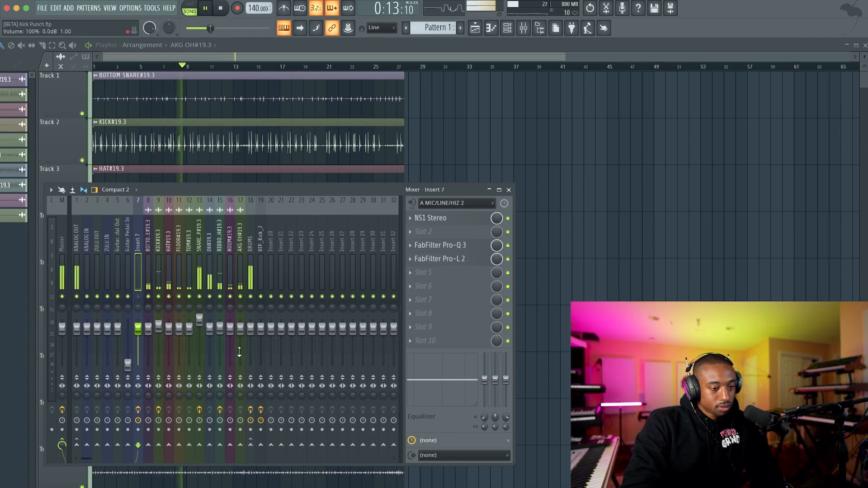
# Step: Review the DRUMS bus's KClip 3 clipper during playback and close it
pyautogui.click(251, 256)
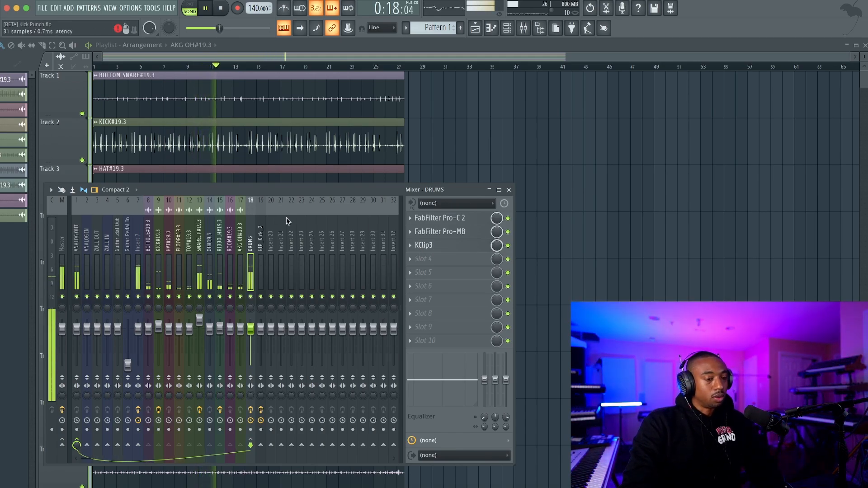
pyautogui.press('space')
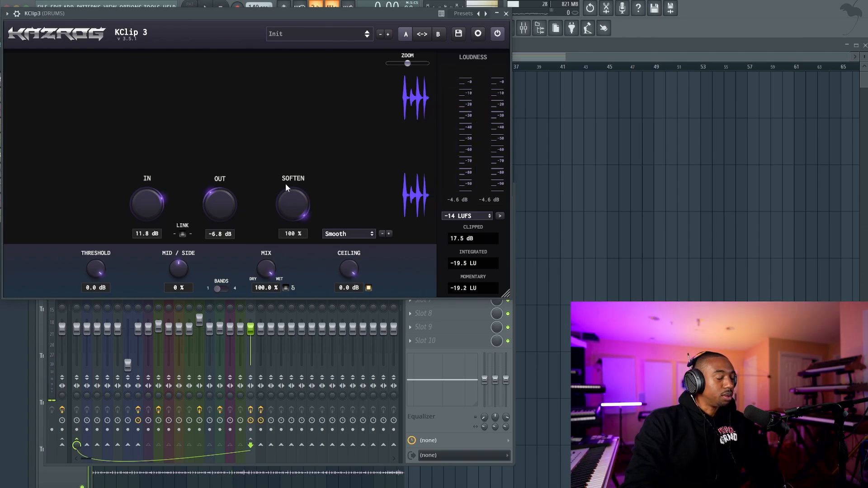
pyautogui.press('space')
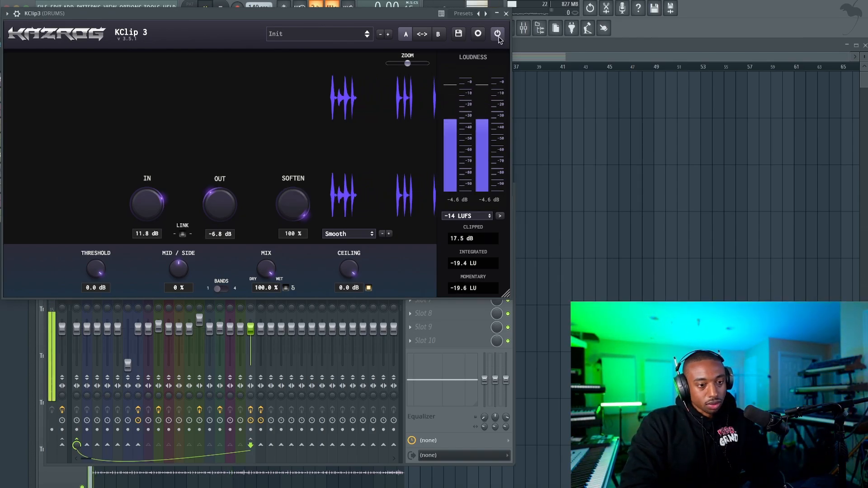
pyautogui.click(506, 13)
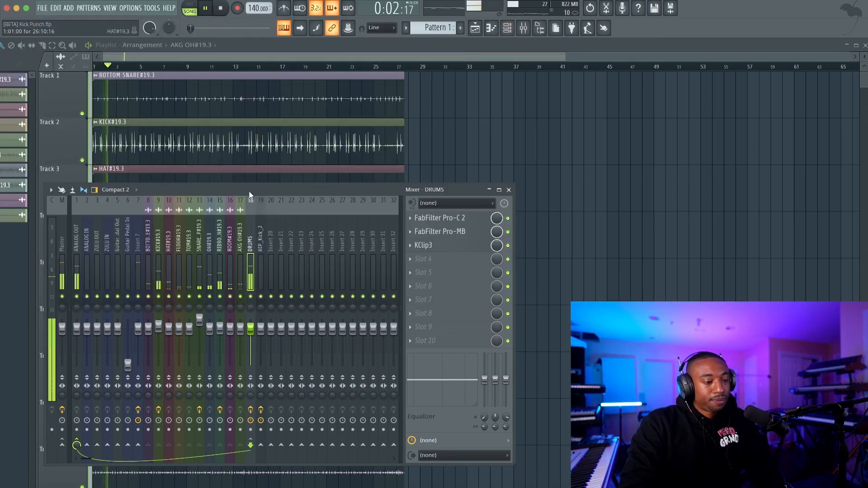
# Step: Close the mixer and stop playback to return to the playlist arrangement
pyautogui.click(508, 190)
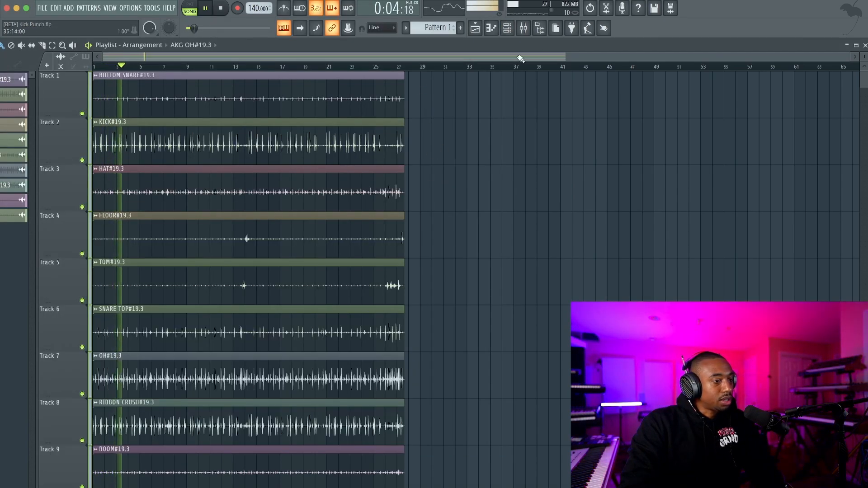
pyautogui.press('space')
pyautogui.click(509, 29)
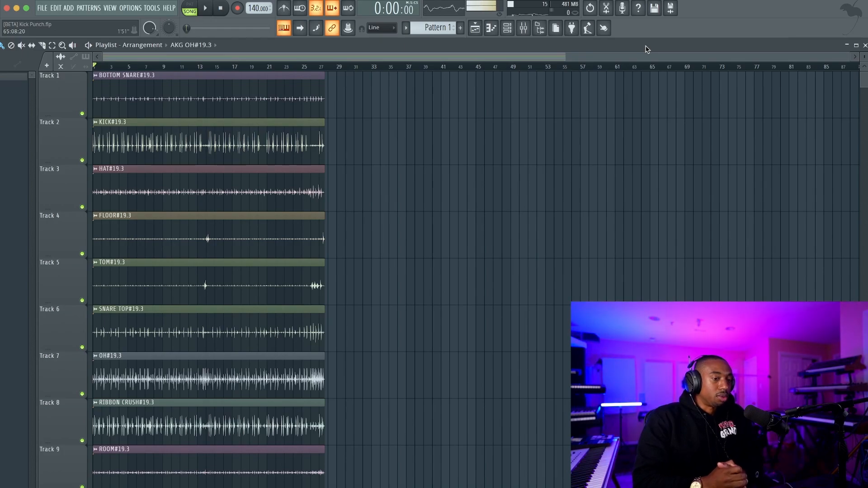